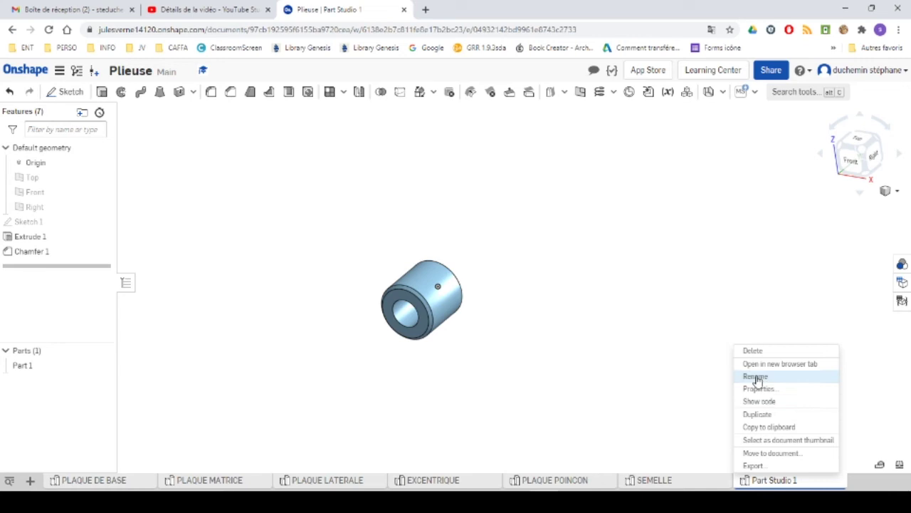
# Step: Rename the new Part Studio as BAGUE and its single part as Bague
pyautogui.click(756, 377)
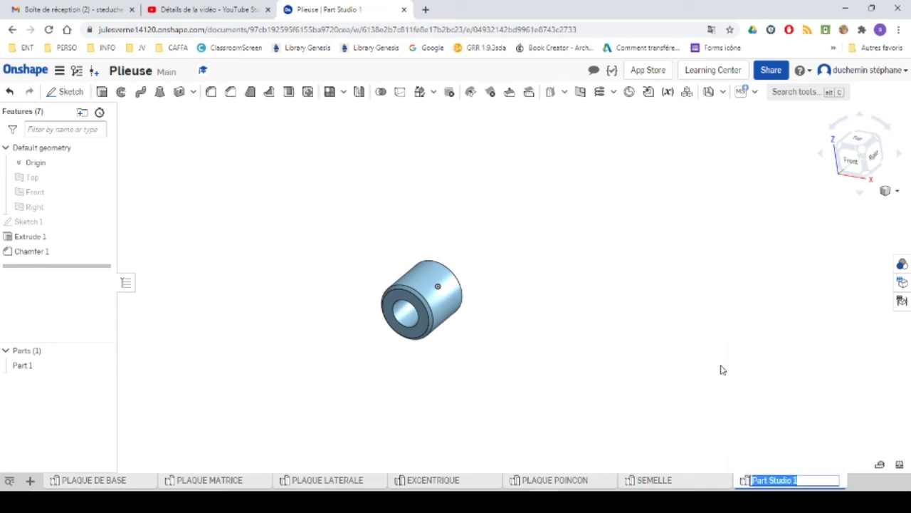
pyautogui.write('BAGUE')
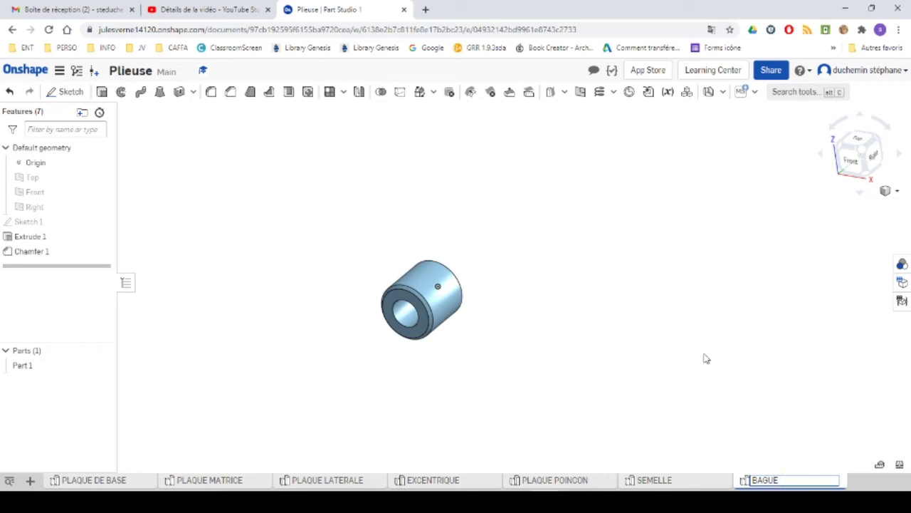
pyautogui.press('Return')
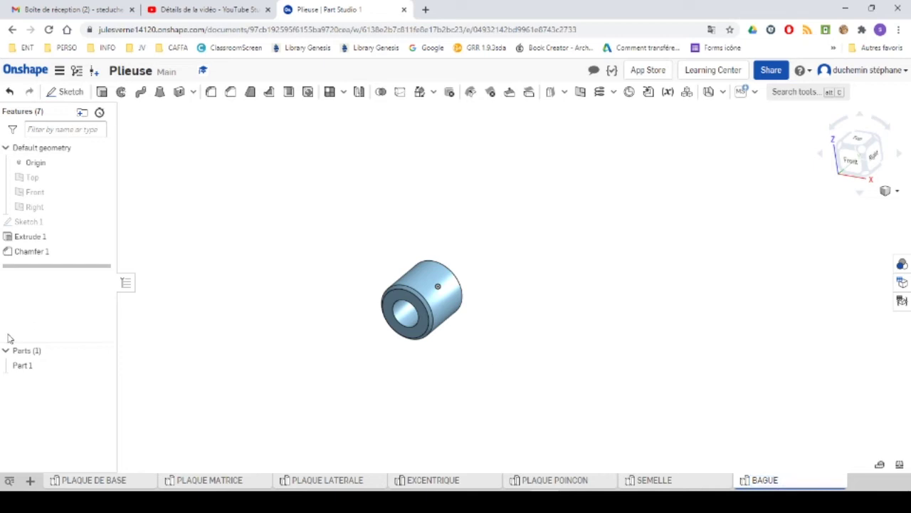
pyautogui.rightClick(21, 367)
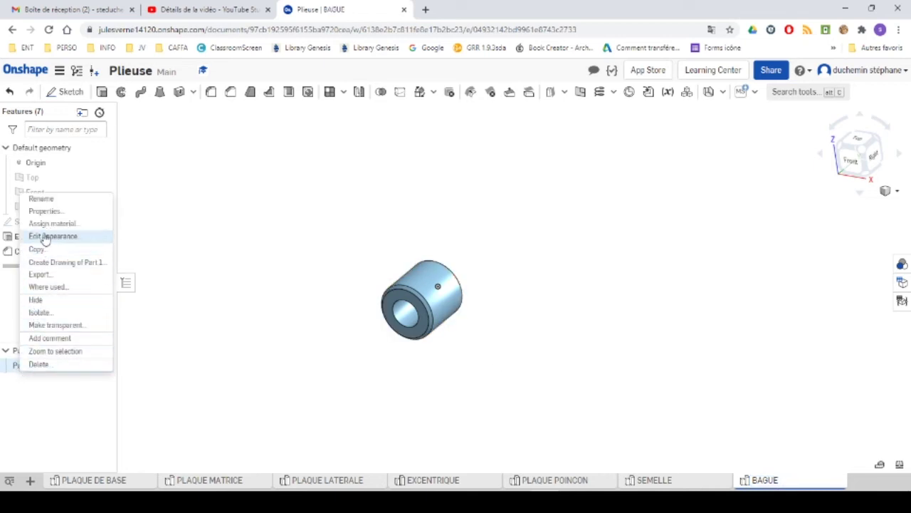
pyautogui.click(42, 200)
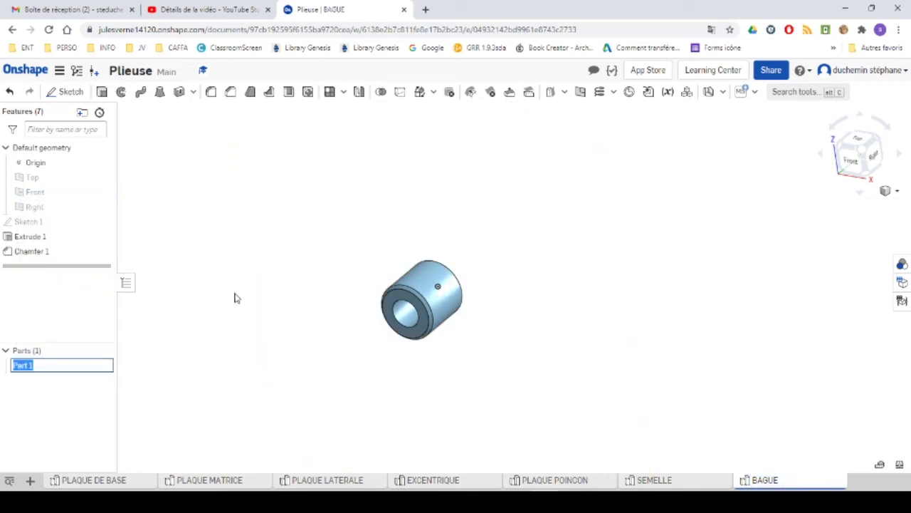
pyautogui.write('Bague')
pyautogui.press('Return')
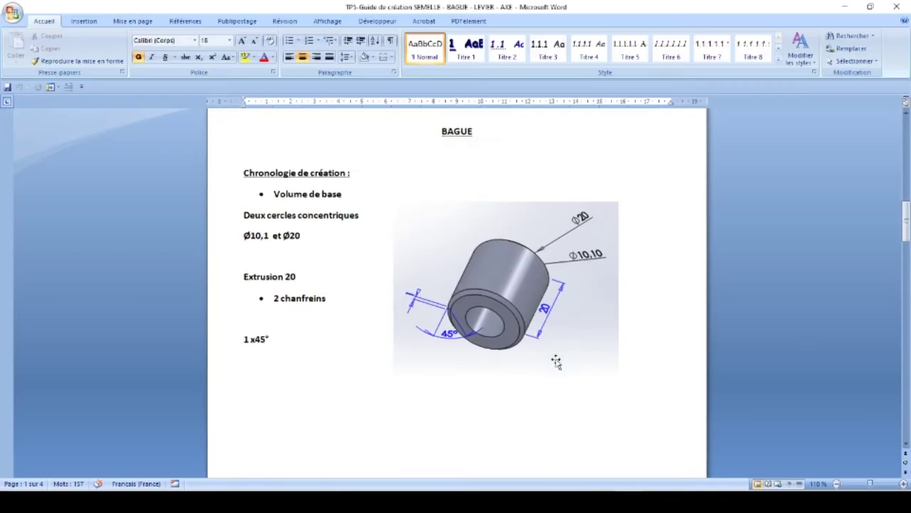
# Step: Switch to the Word guide and examine the LEVIER section's base volume, counterbored hole and material-removal sketch, then return to Onshape
pyautogui.scroll(-15, 547, 373)
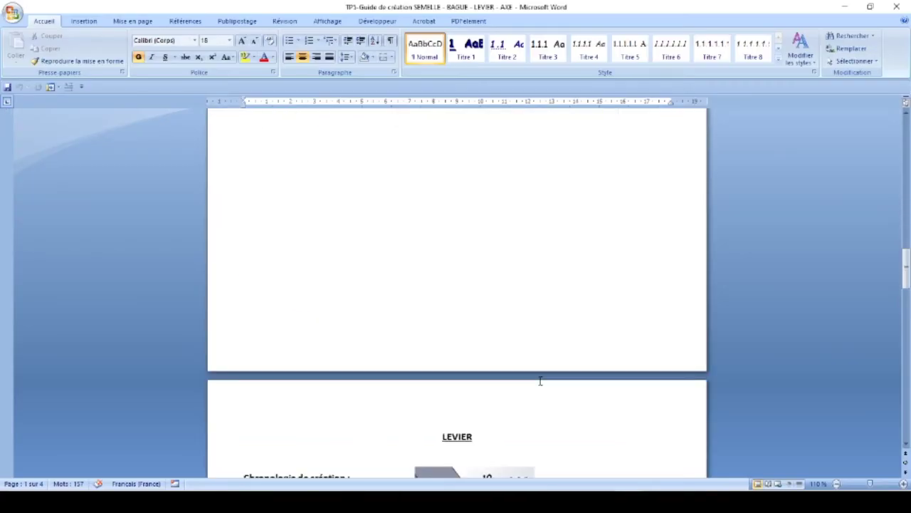
pyautogui.scroll(-5, 540, 380)
pyautogui.scroll(3, 540, 380)
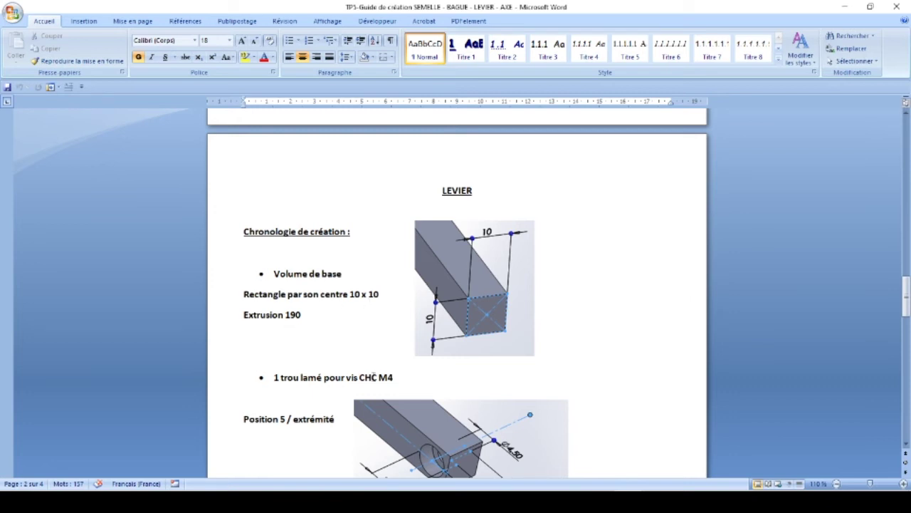
pyautogui.scroll(-3, 372, 378)
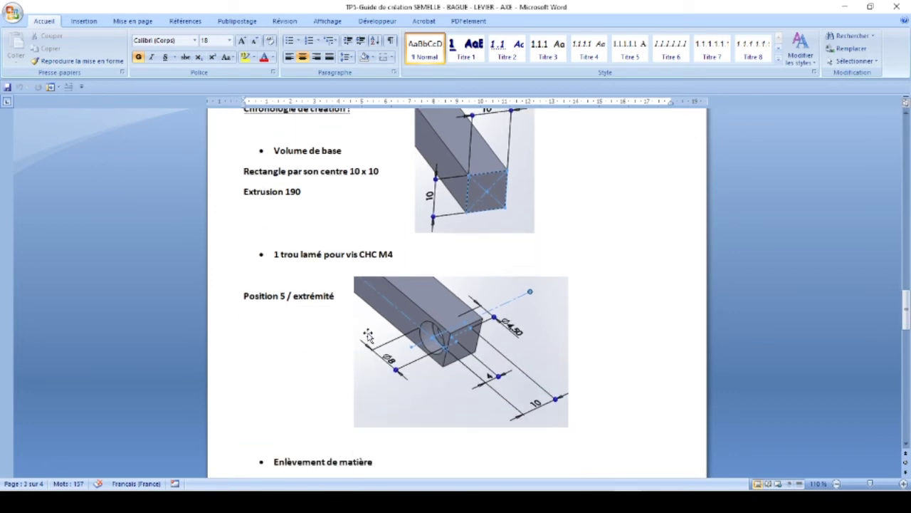
pyautogui.scroll(-7, 492, 256)
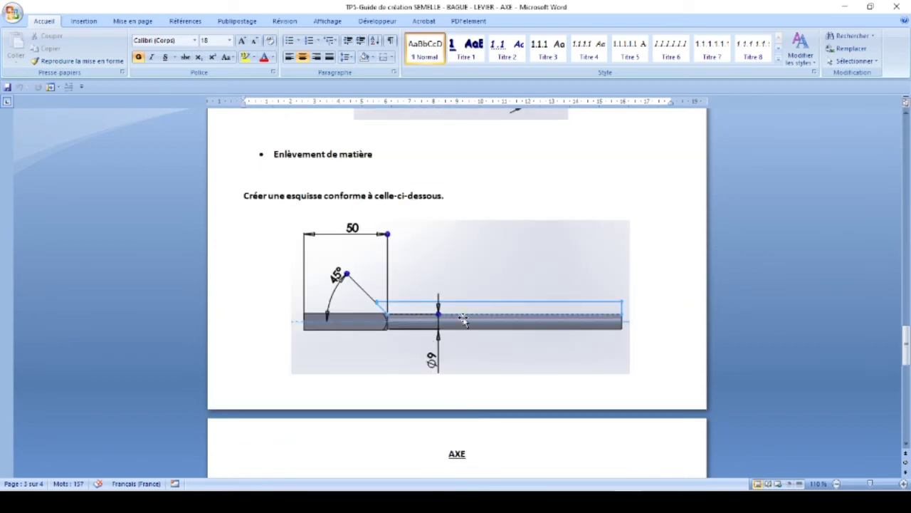
pyautogui.scroll(6, 463, 321)
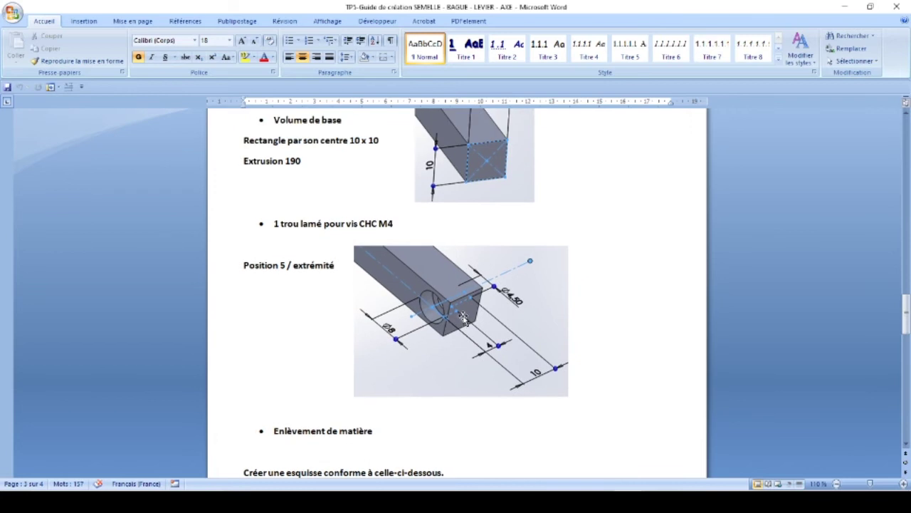
pyautogui.scroll(1, 464, 318)
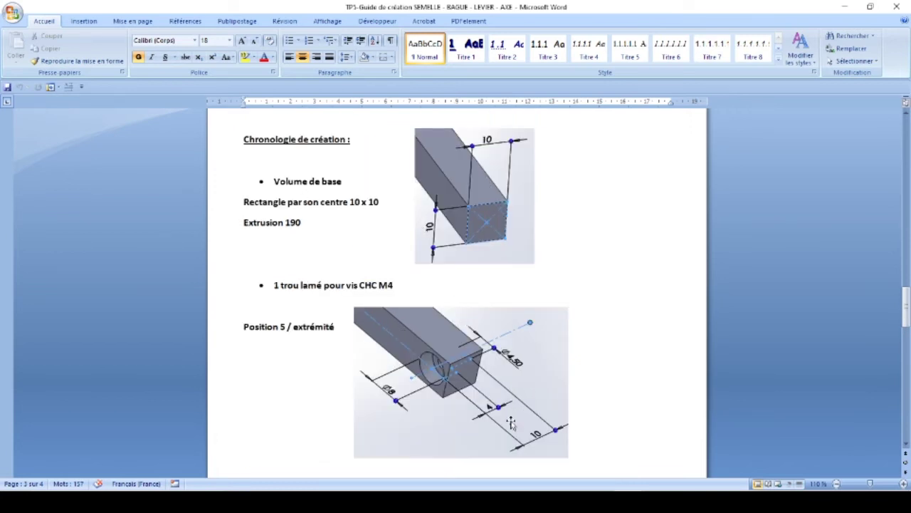
pyautogui.hotkey('alt', 'Tab')
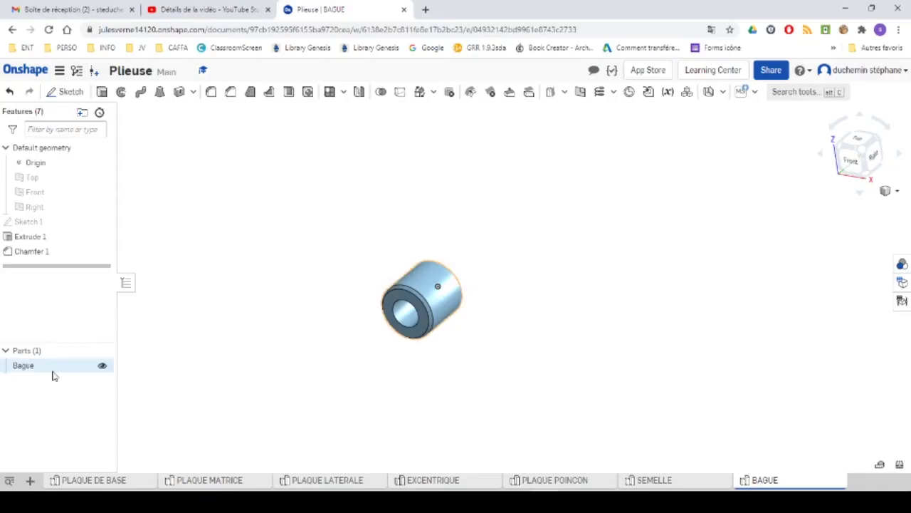
# Step: Create a new Part Studio and open a sketch on the Front plane, viewed face-on
pyautogui.click(29, 481)
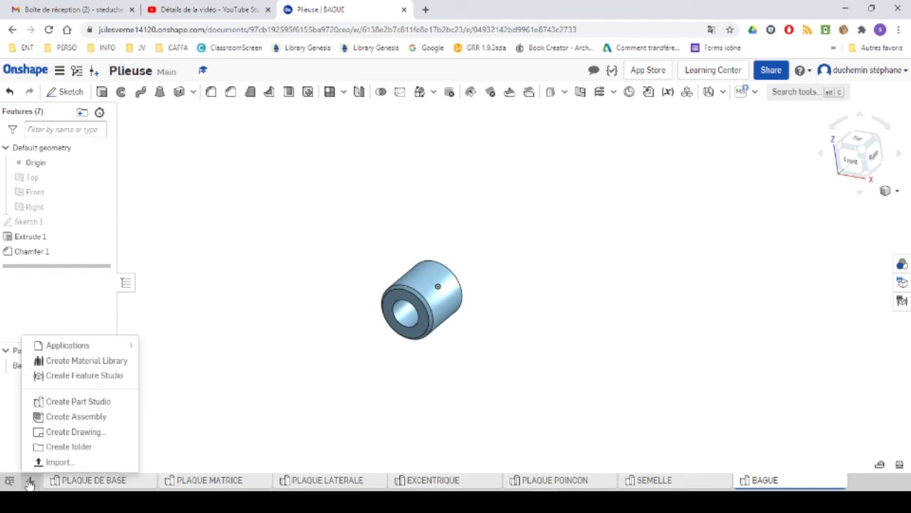
pyautogui.click(67, 413)
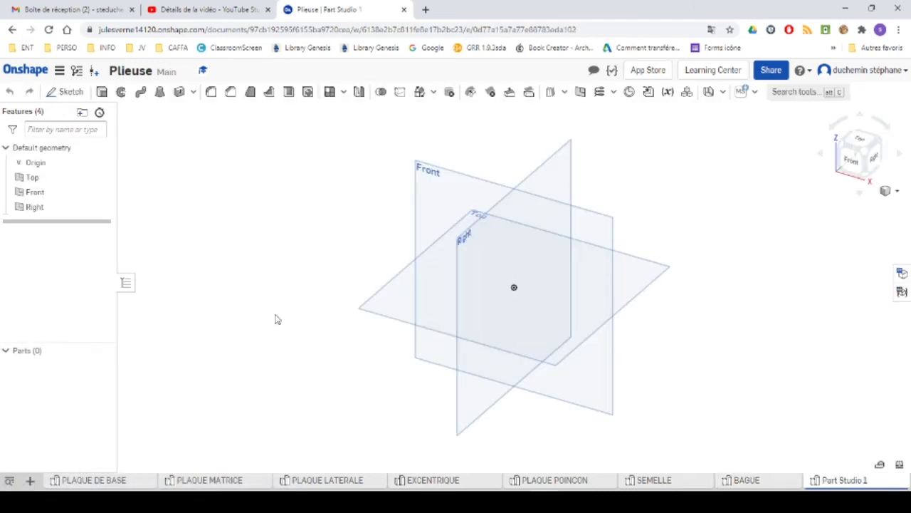
pyautogui.click(436, 174)
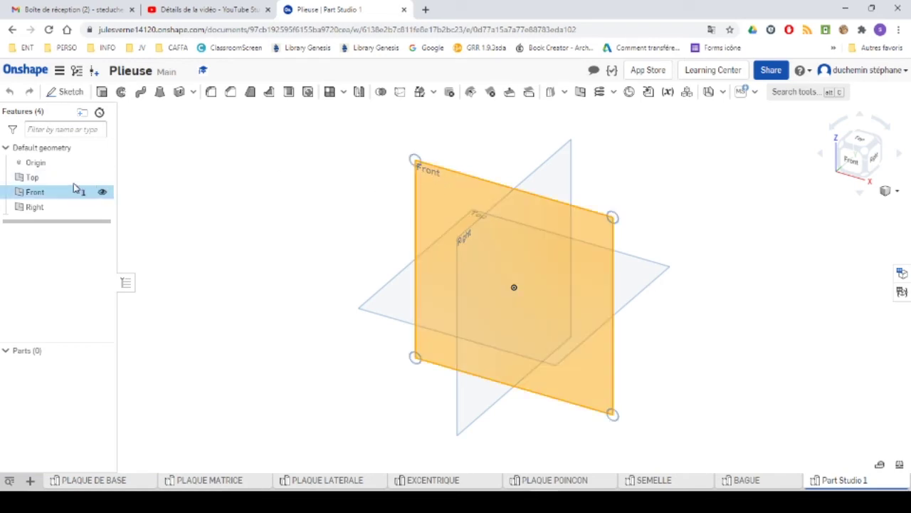
pyautogui.press('Escape')
pyautogui.hotkey('shift', 's')
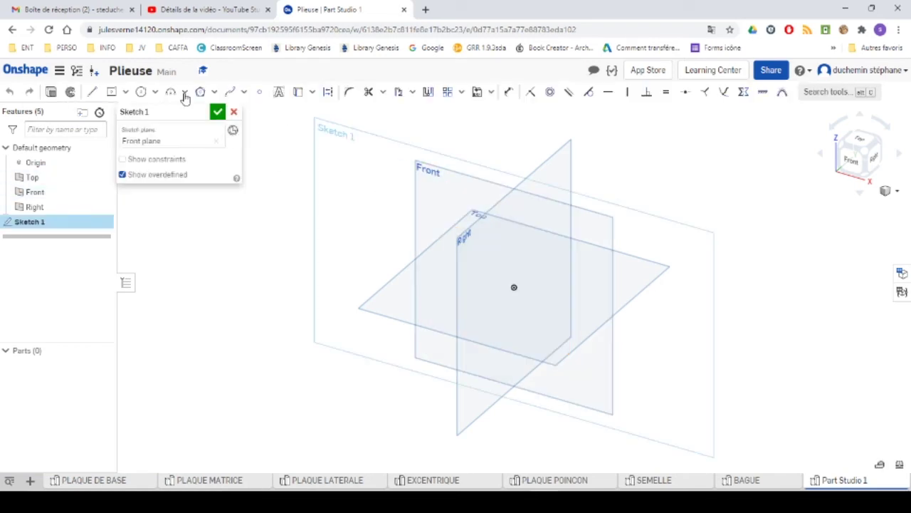
pyautogui.rightClick(358, 165)
pyautogui.click(398, 239)
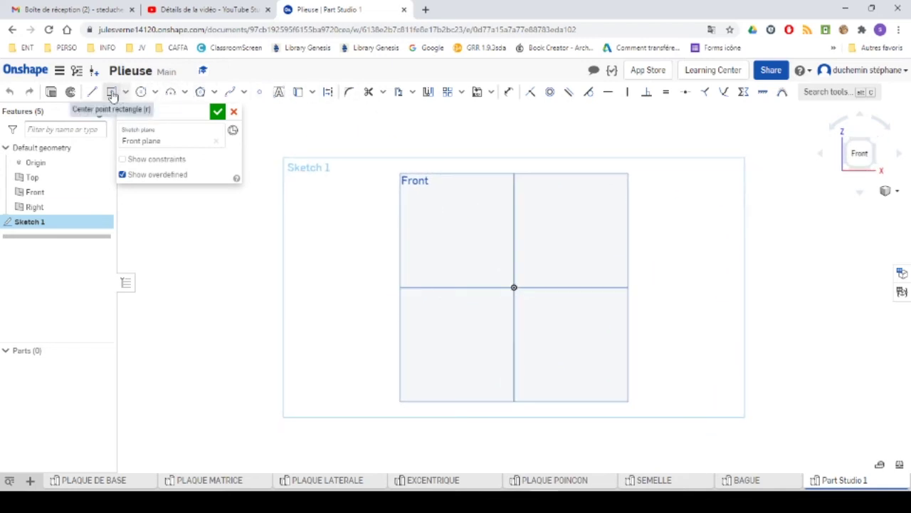
# Step: Sketch a centre-point rectangle about 77 mm wide and 70 mm high, centred on the origin
pyautogui.click(112, 93)
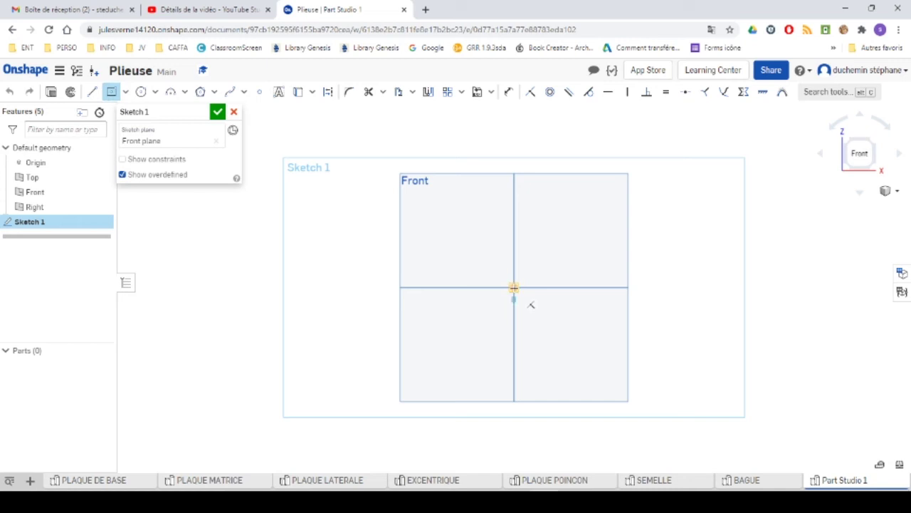
pyautogui.click(514, 287)
pyautogui.click(572, 234)
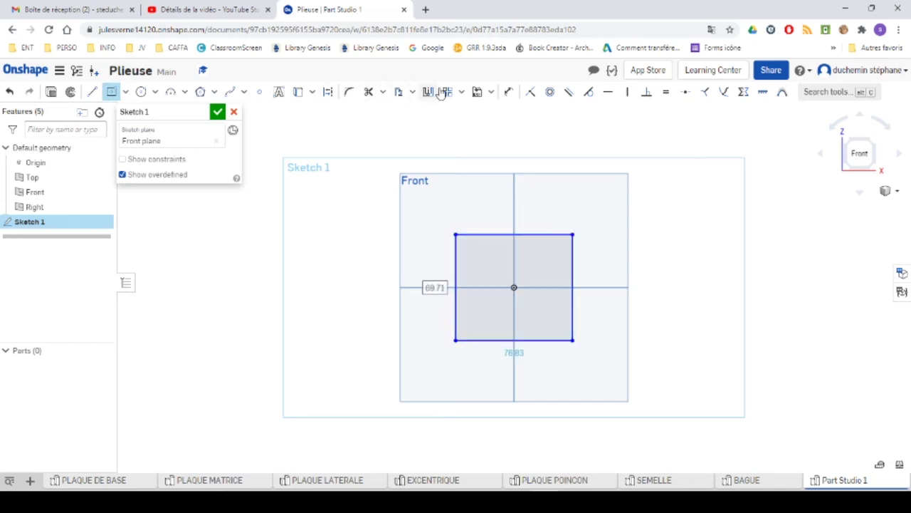
# Step: Dimension the rectangle's width and height to 10 mm each
pyautogui.click(508, 92)
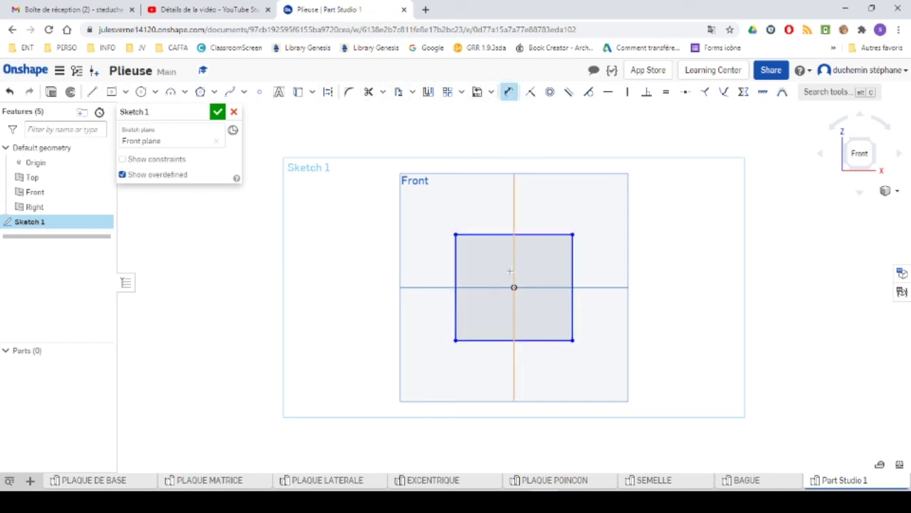
pyautogui.click(494, 341)
pyautogui.click(498, 382)
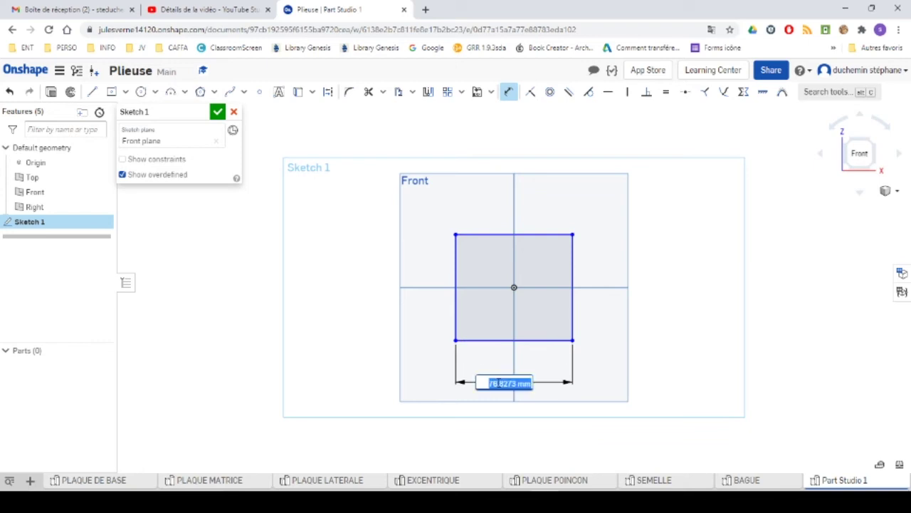
pyautogui.press('Return')
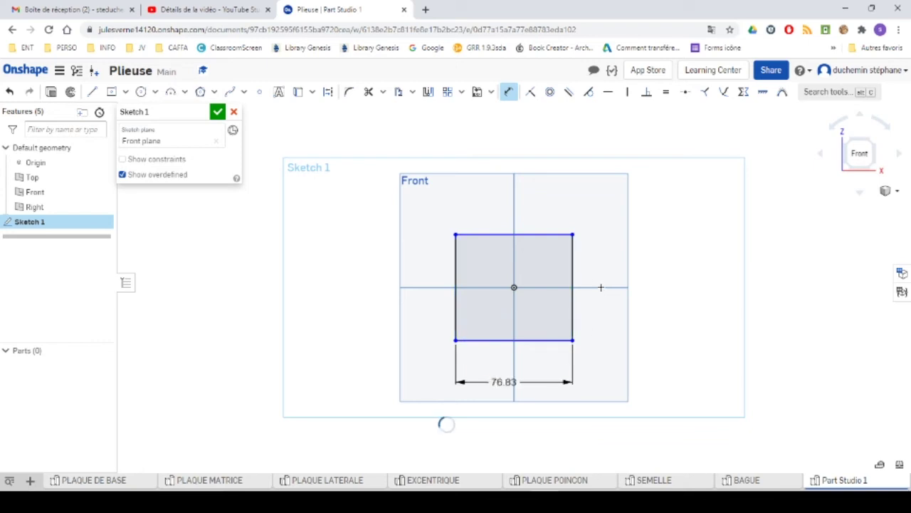
pyautogui.scroll(8, 527, 293)
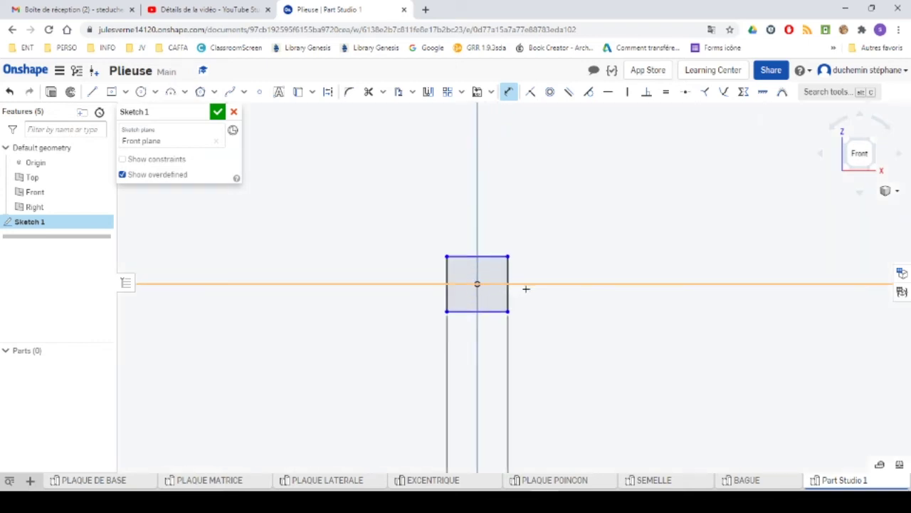
pyautogui.click(500, 302)
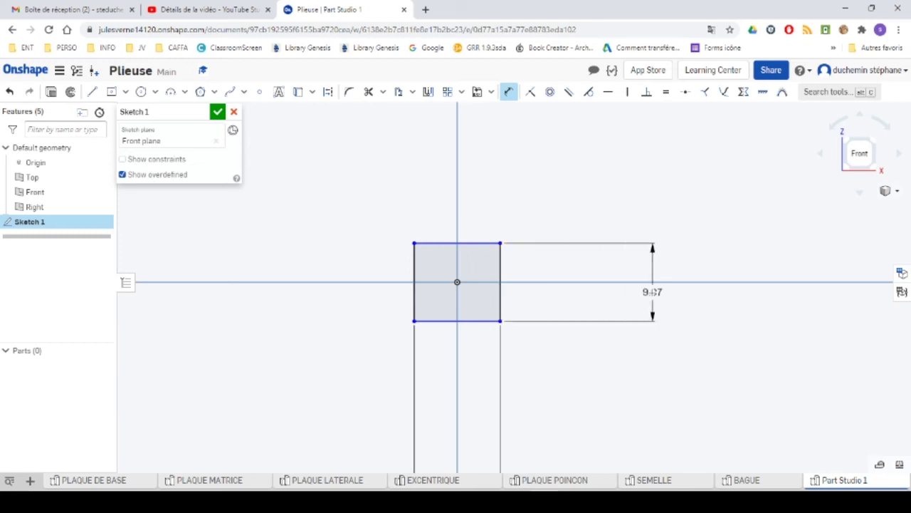
pyautogui.click(653, 292)
pyautogui.write('10')
pyautogui.press('Return')
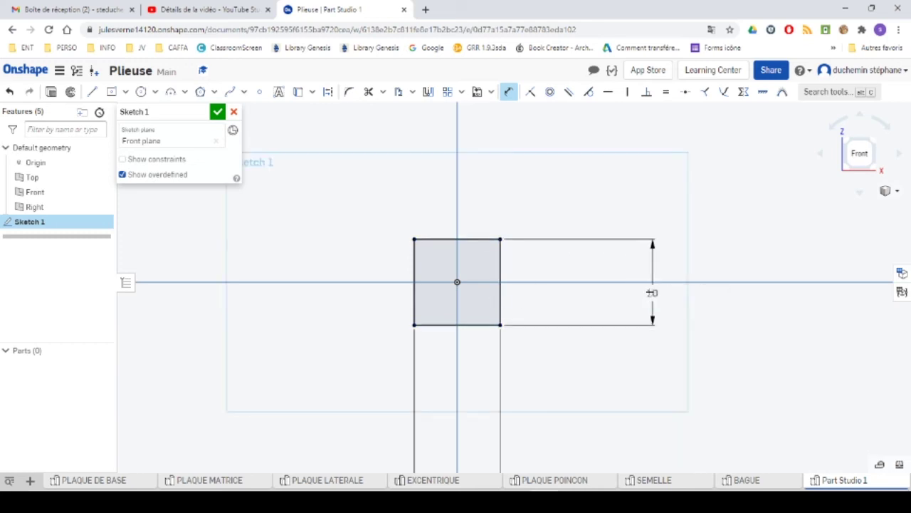
# Step: Extrude the square profile as a new solid with a blind depth of 190 mm
pyautogui.click(50, 91)
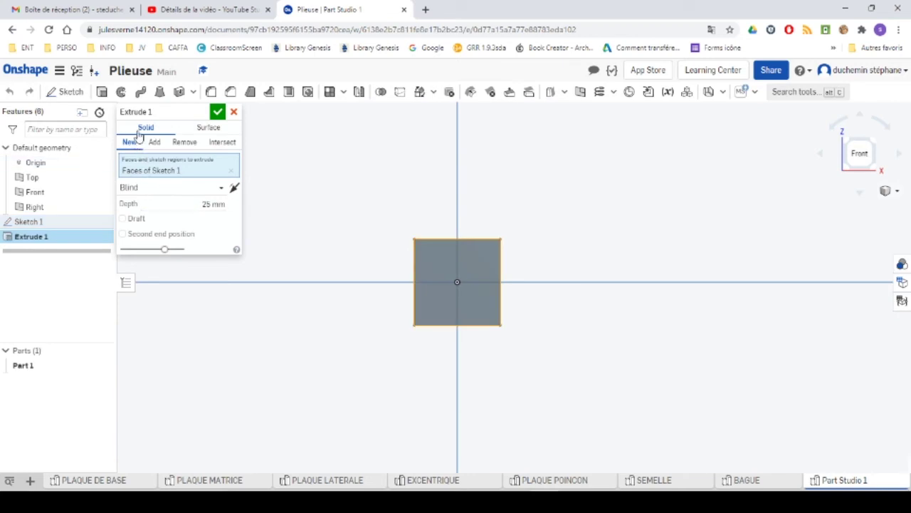
pyautogui.click(210, 204)
pyautogui.write('19')
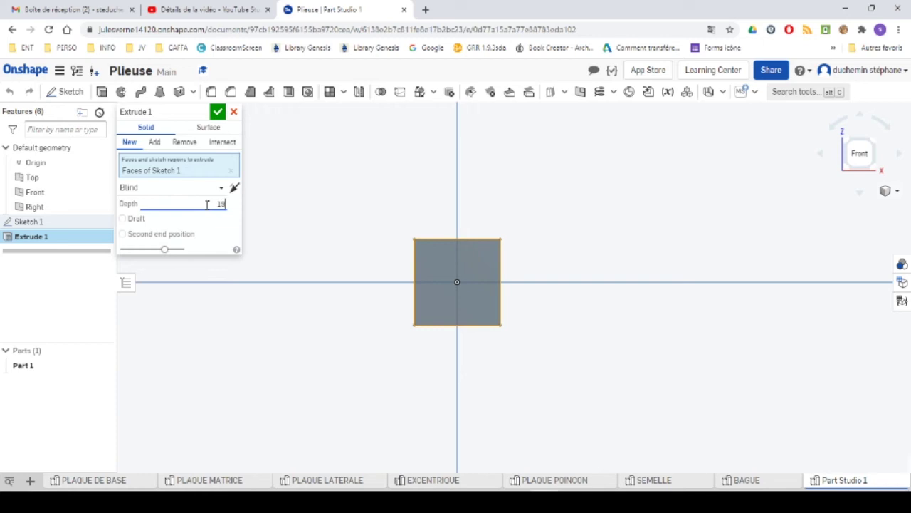
pyautogui.write('0')
pyautogui.press('Return')
pyautogui.click(217, 112)
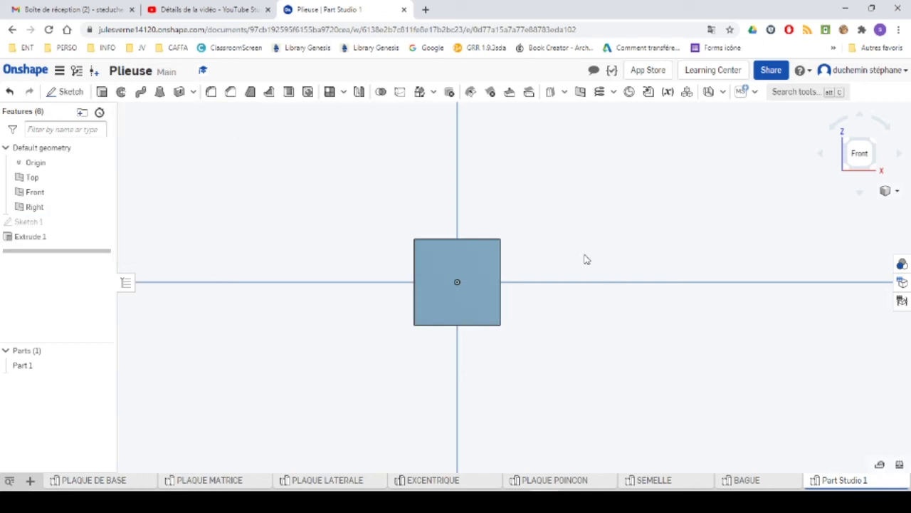
# Step: Open a sketch on the square bar's long upper face, viewed face-on
pyautogui.moveTo(584, 259); pyautogui.dragTo(775, 326, button='right')
pyautogui.scroll(-5, 710, 304)
pyautogui.scroll(4, 856, 223)
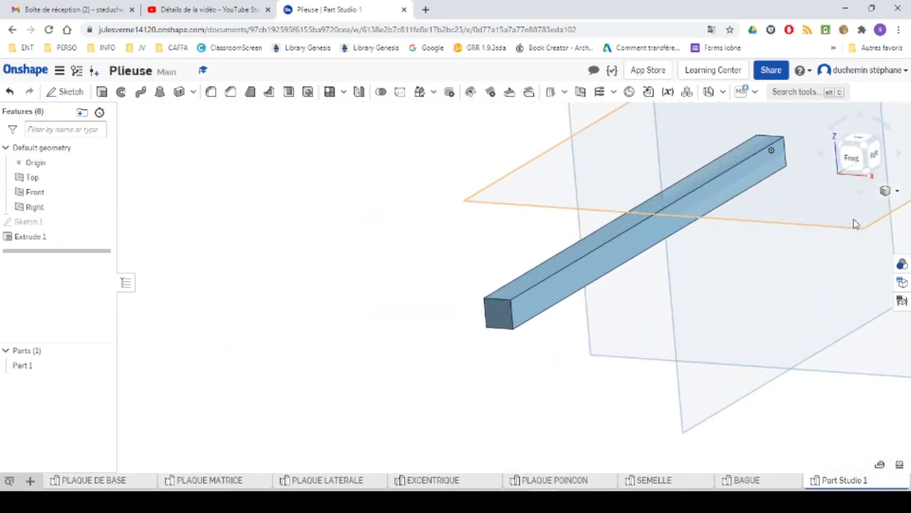
pyautogui.scroll(-3, 856, 223)
pyautogui.moveTo(779, 230); pyautogui.dragTo(458, 273, button='middle')
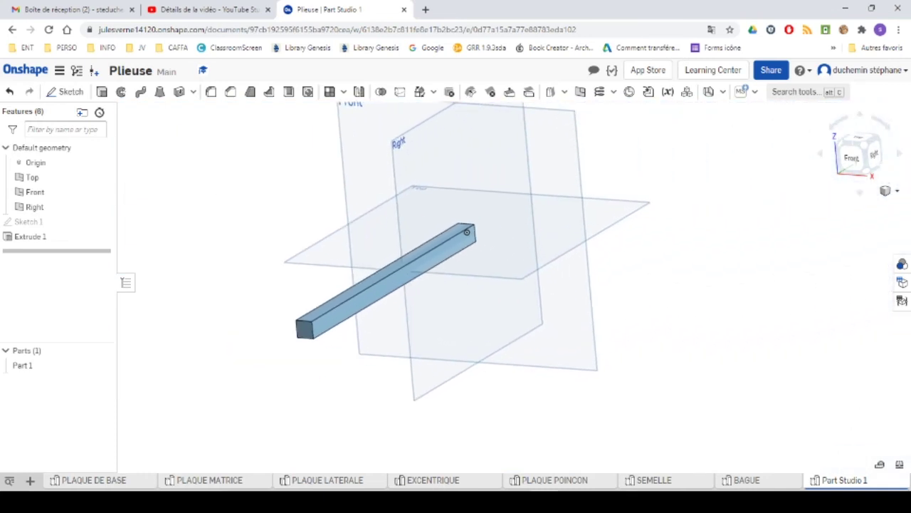
pyautogui.hotkey('alt', 'Tab')
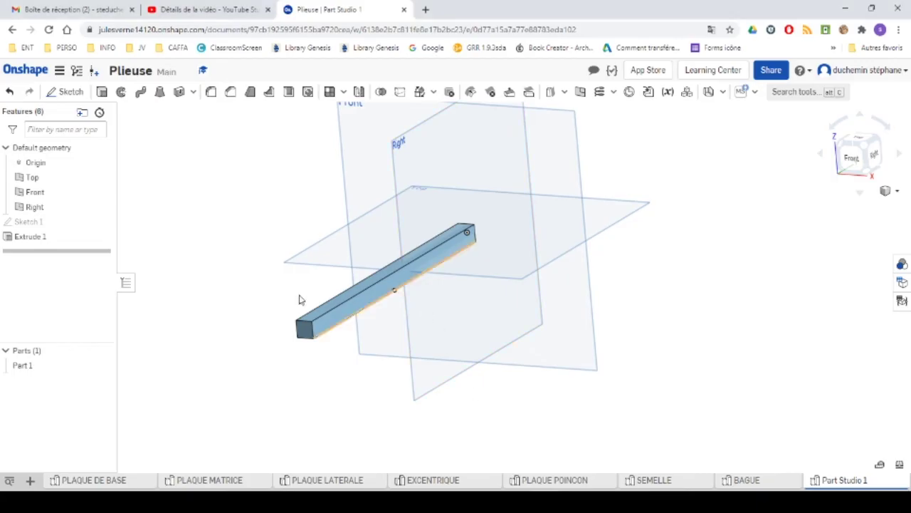
pyautogui.hotkey('shift', '7')
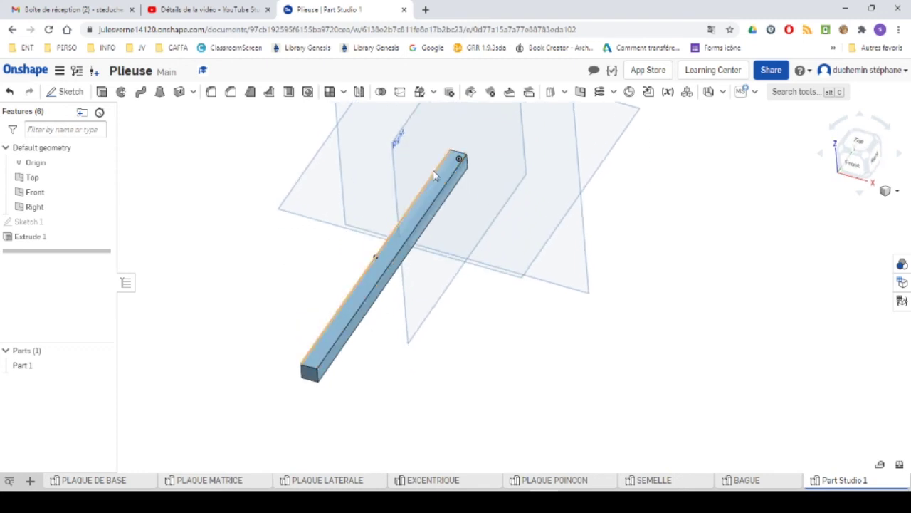
pyautogui.click(455, 159)
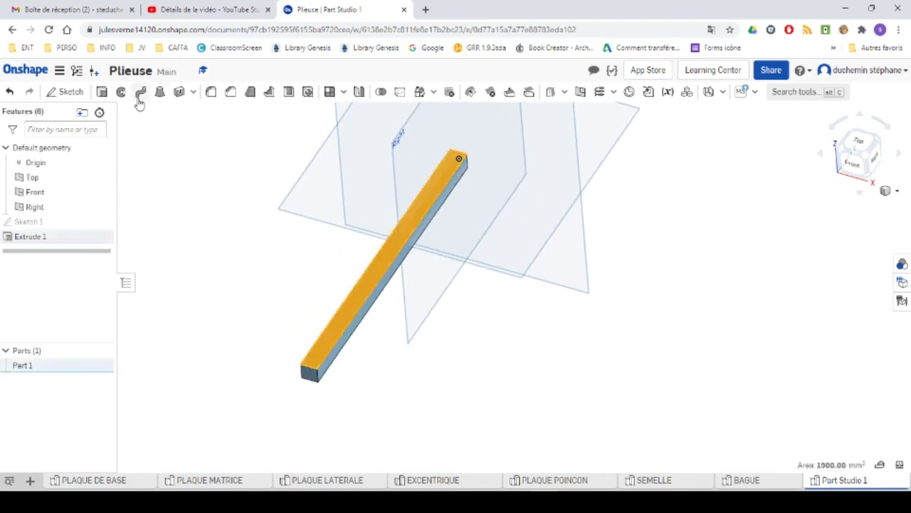
pyautogui.click(69, 91)
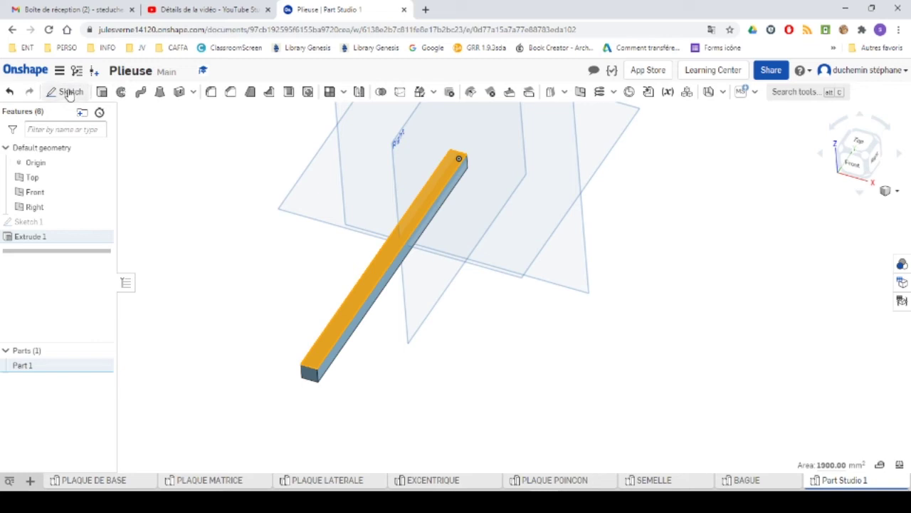
pyautogui.rightClick(259, 148)
pyautogui.click(295, 231)
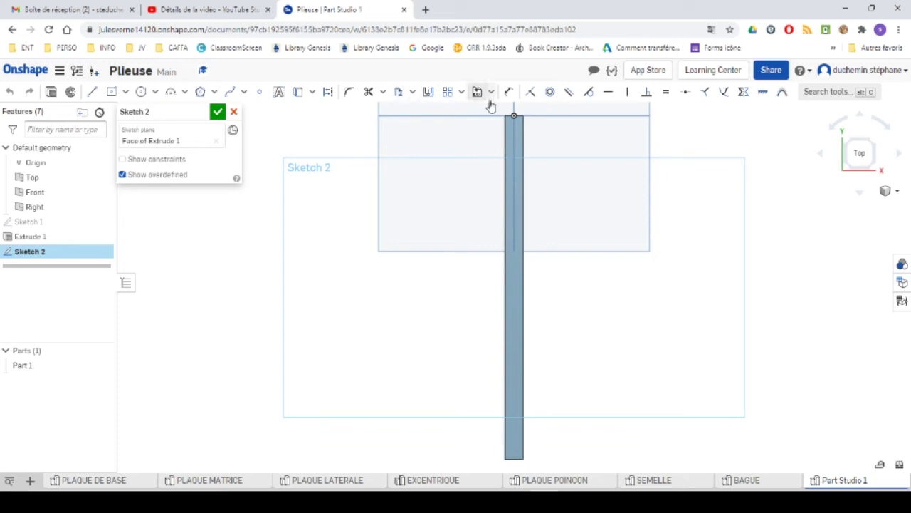
# Step: Place a sketch point on the bar's centreline about 10 mm from the end at the origin
pyautogui.click(259, 92)
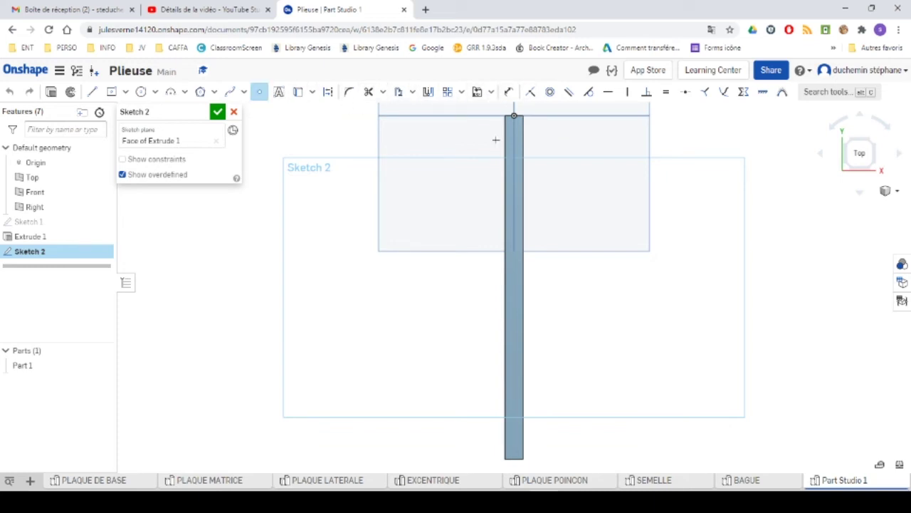
pyautogui.scroll(-3, 539, 147)
pyautogui.scroll(2, 529, 142)
pyautogui.scroll(3, 529, 142)
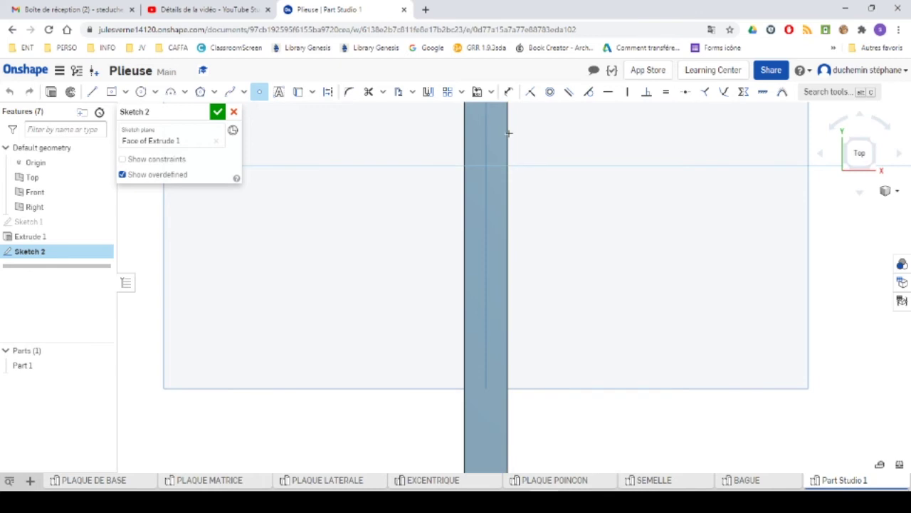
pyautogui.scroll(1, 533, 134)
pyautogui.scroll(-3, 512, 118)
pyautogui.scroll(-2, 508, 119)
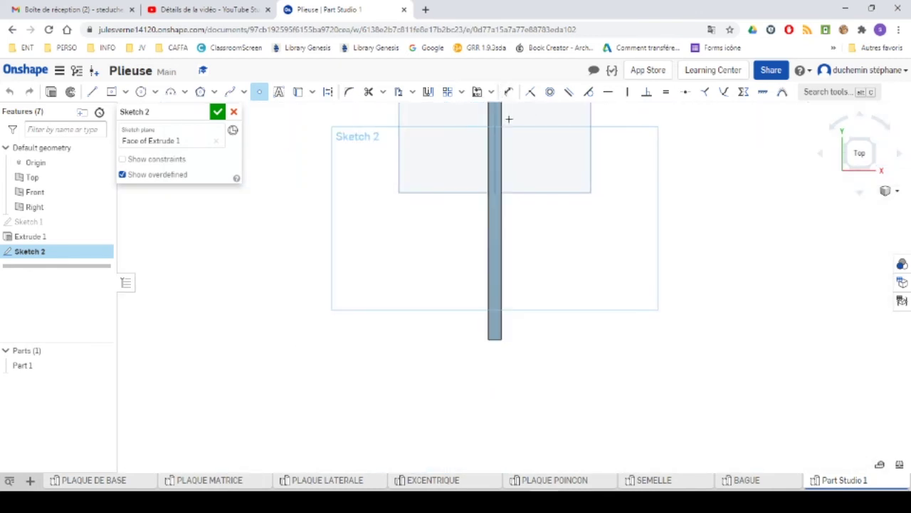
pyautogui.scroll(-3, 570, 142)
pyautogui.scroll(5, 541, 123)
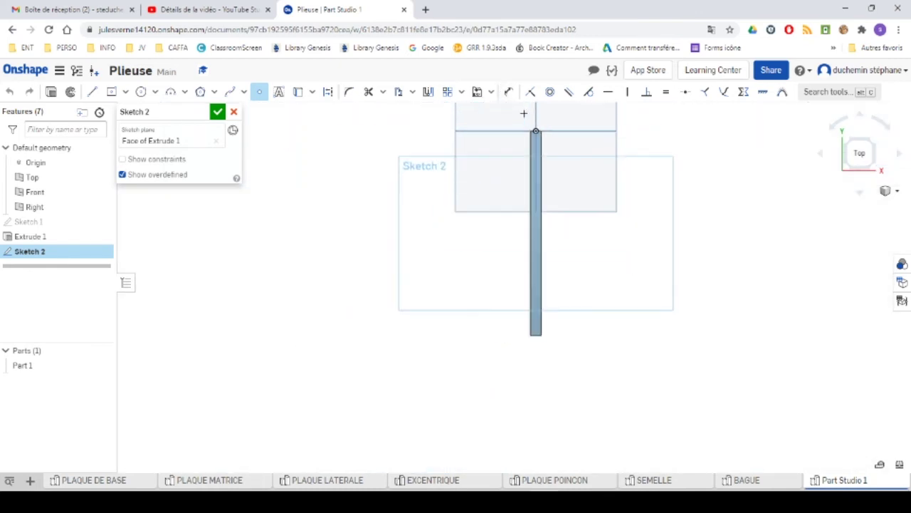
pyautogui.scroll(3, 557, 133)
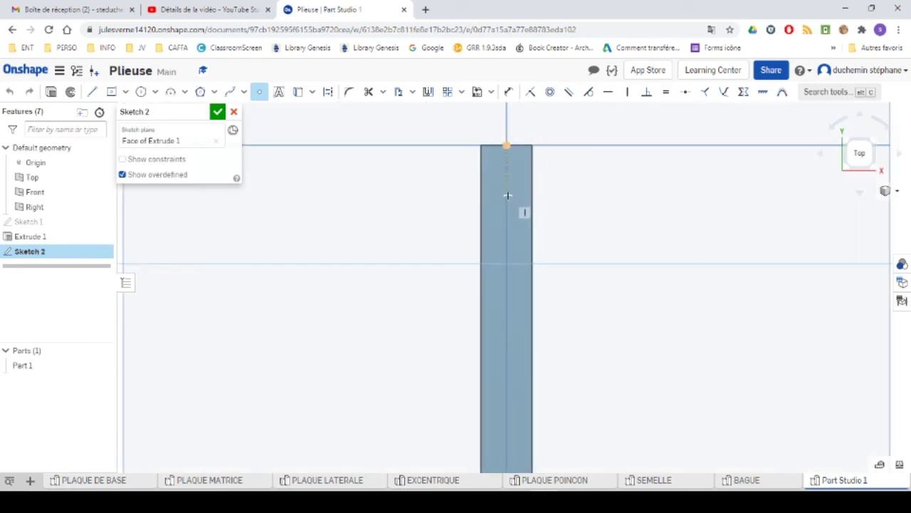
pyautogui.click(506, 195)
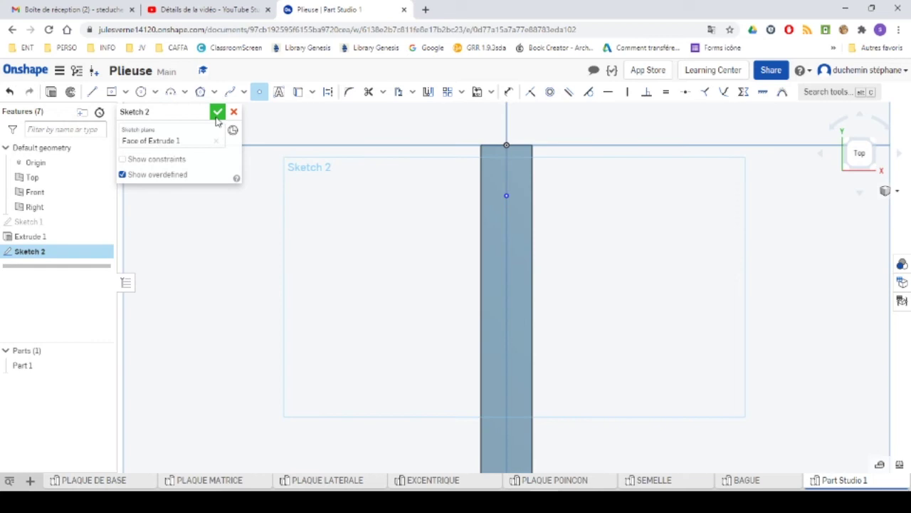
# Step: Dimension the point 5 mm from the bar's end and finish the sketch
pyautogui.click(508, 92)
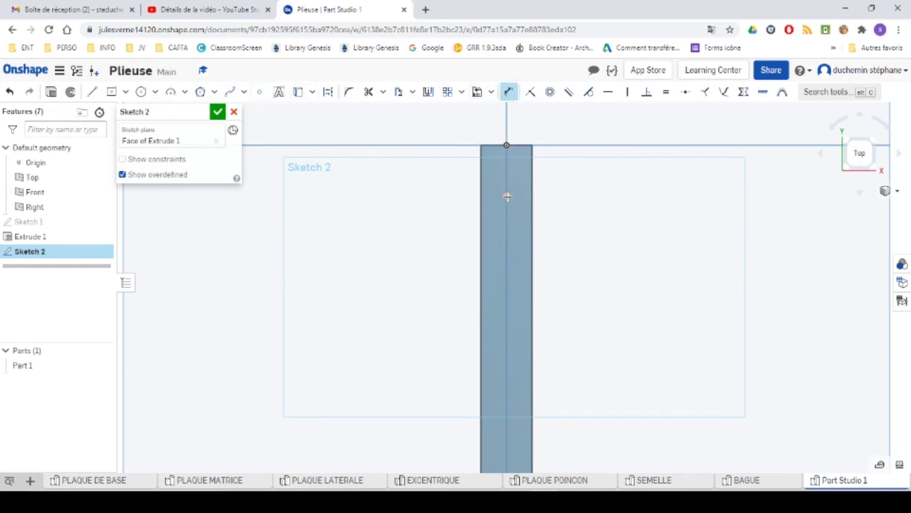
pyautogui.click(507, 195)
pyautogui.click(619, 172)
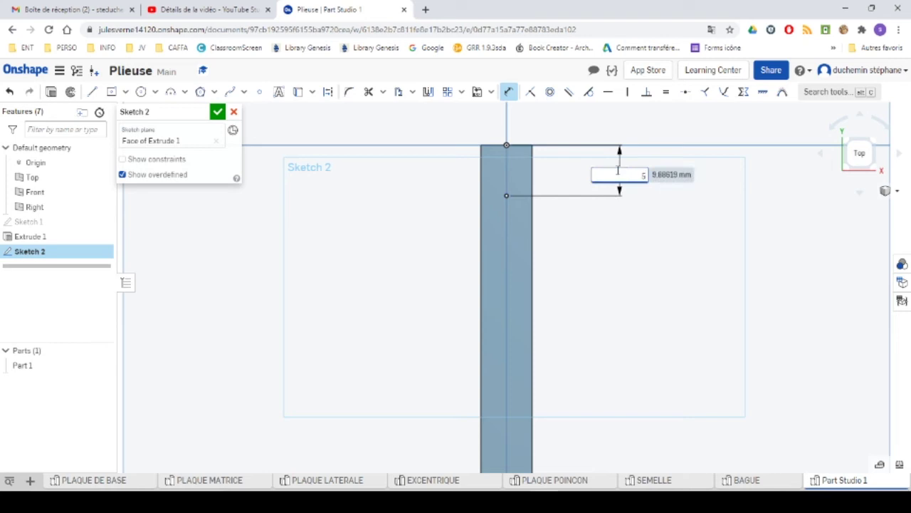
pyautogui.press('Return')
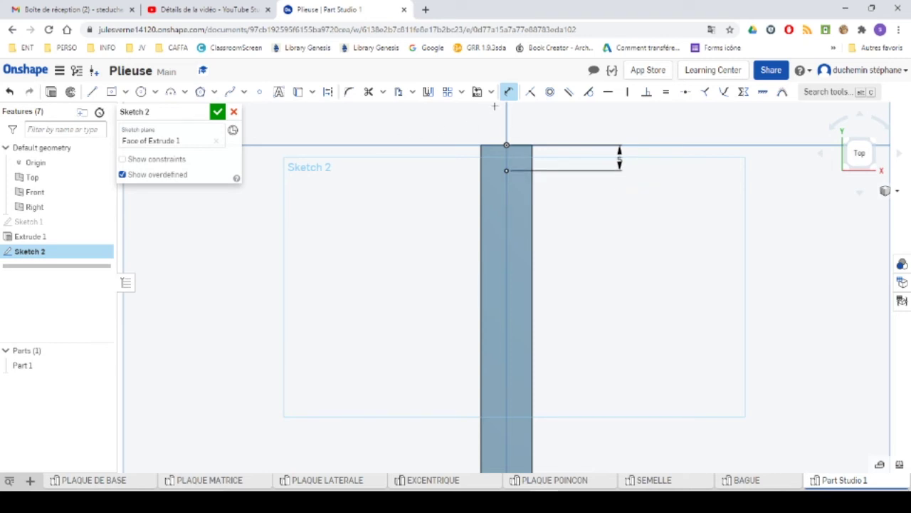
pyautogui.click(217, 112)
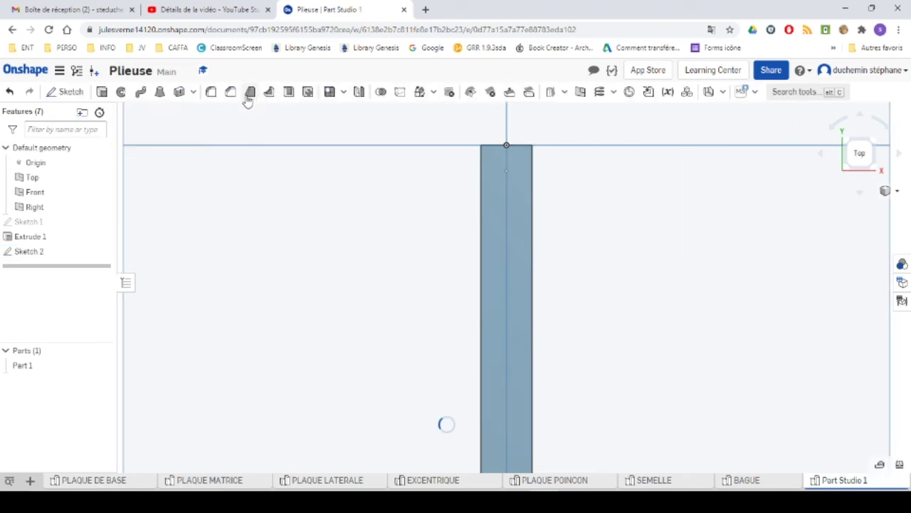
# Step: Create a through counterbore hole at the sketch point, using ISO clearance size M4 with normal fit
pyautogui.click(307, 92)
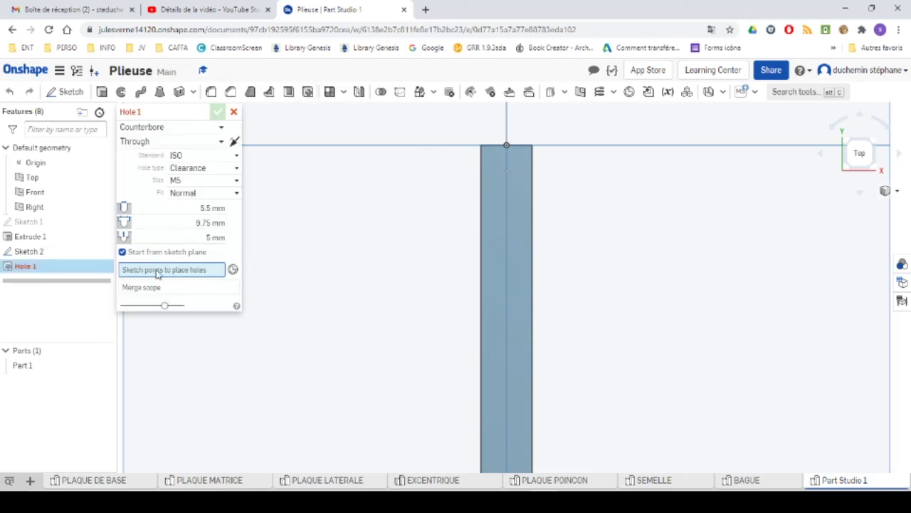
pyautogui.click(43, 252)
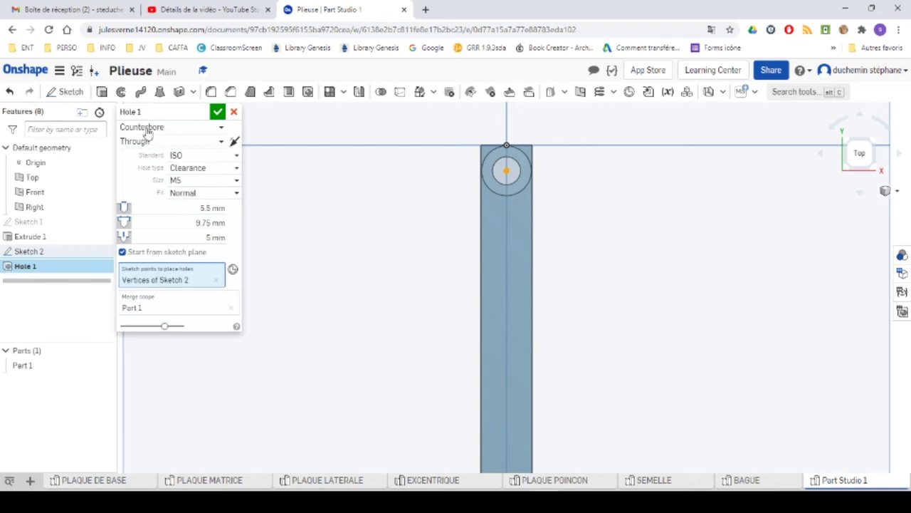
pyautogui.click(179, 181)
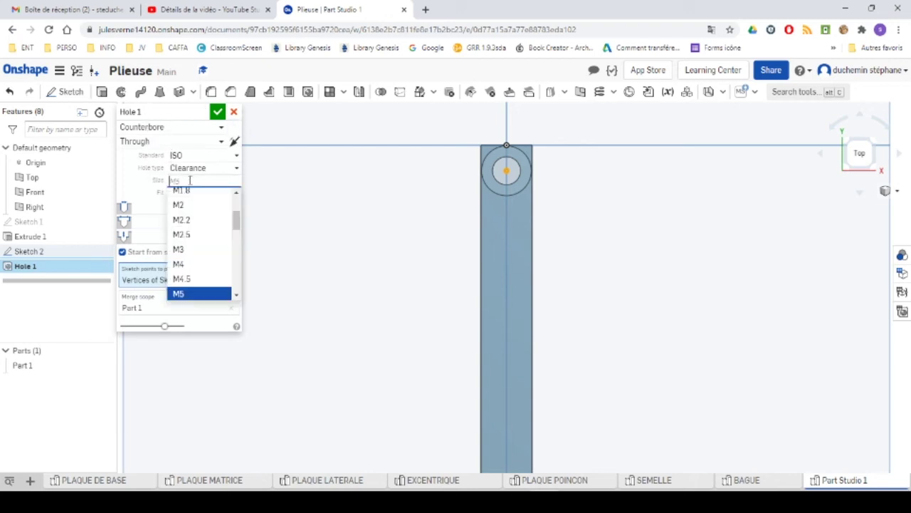
pyautogui.click(191, 265)
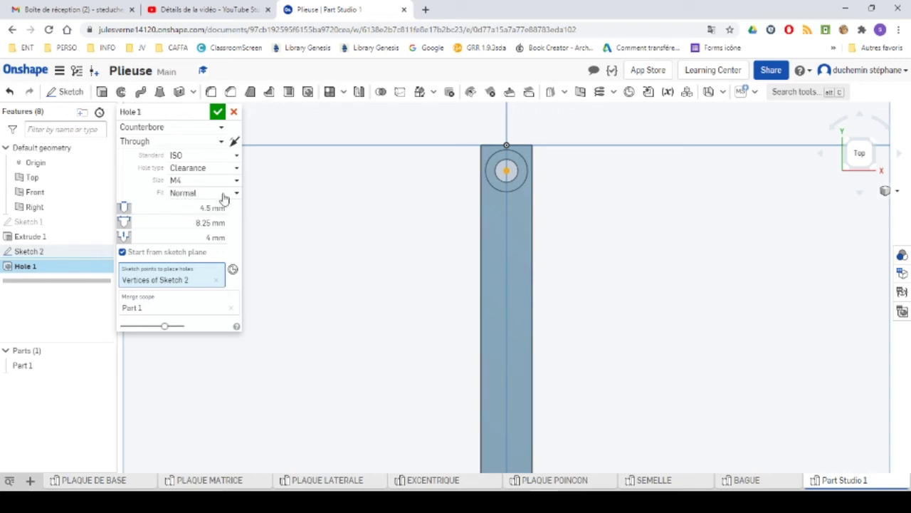
pyautogui.click(220, 113)
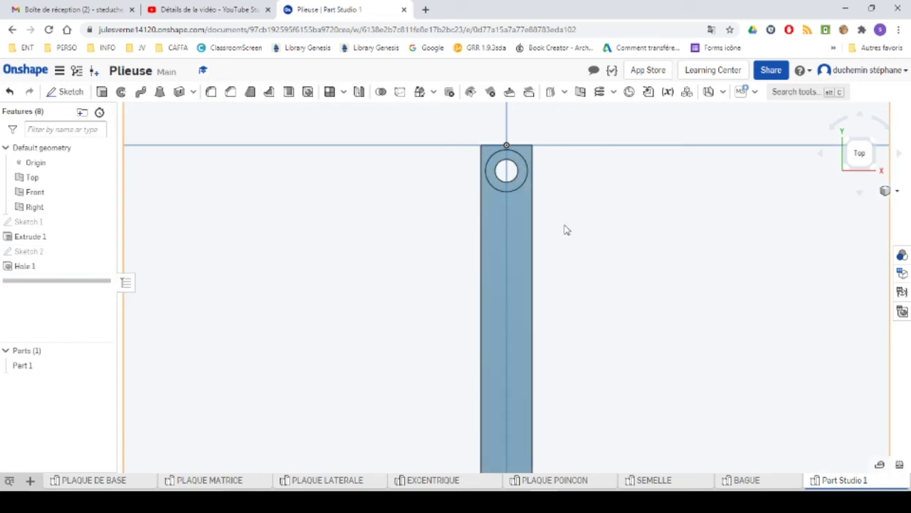
# Step: Switch to the Word guide and examine the dimensioned sketch for the LEVIER's material removal
pyautogui.moveTo(570, 226); pyautogui.dragTo(591, 386, button='right')
pyautogui.hotkey('alt', 'Tab')
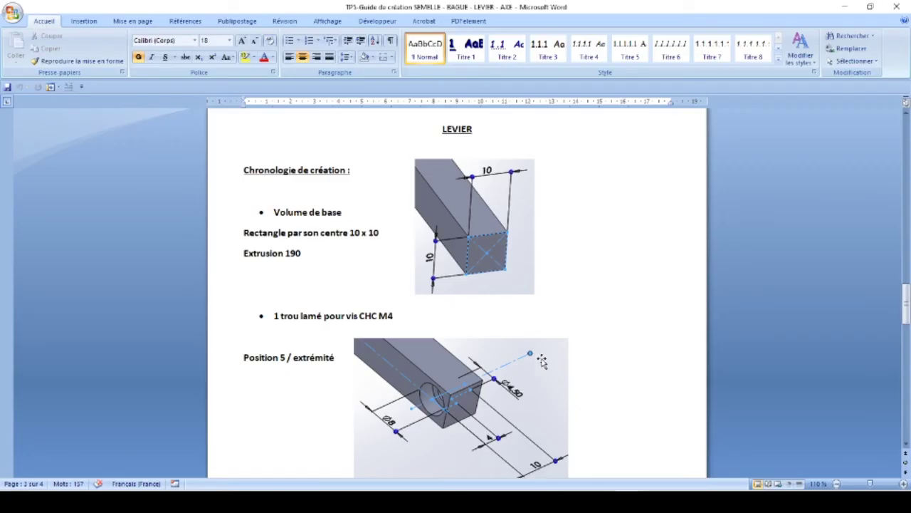
pyautogui.scroll(-10, 443, 368)
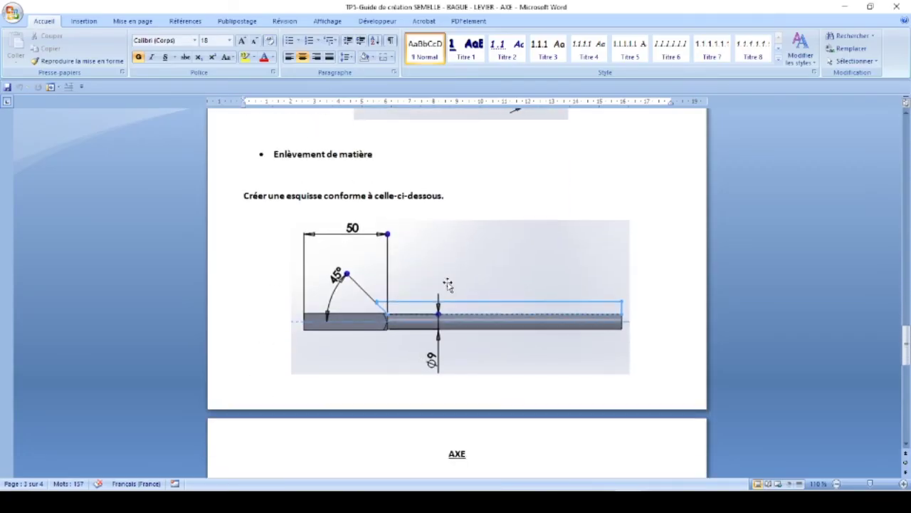
pyautogui.scroll(-7, 303, 239)
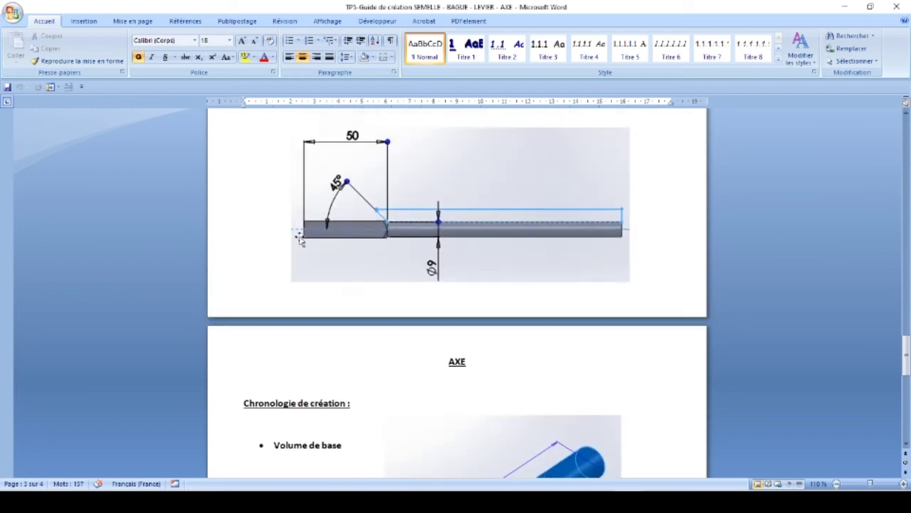
pyautogui.scroll(7, 309, 233)
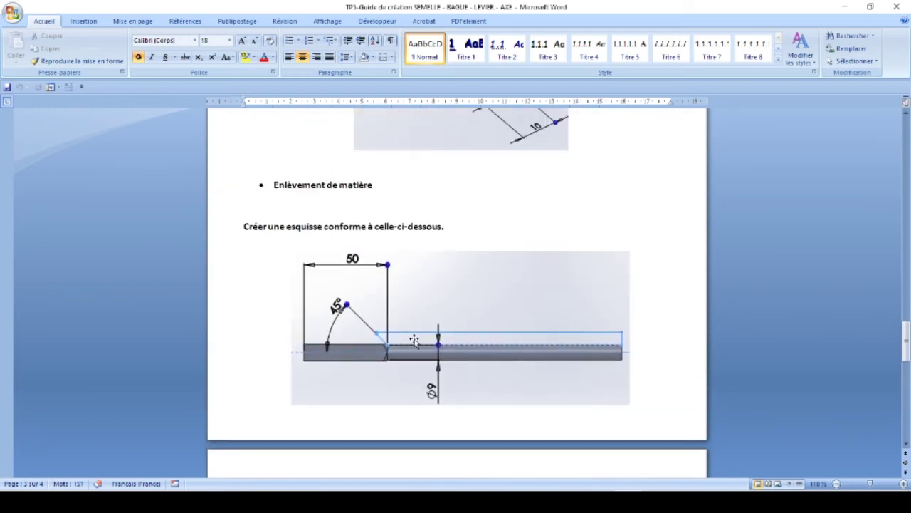
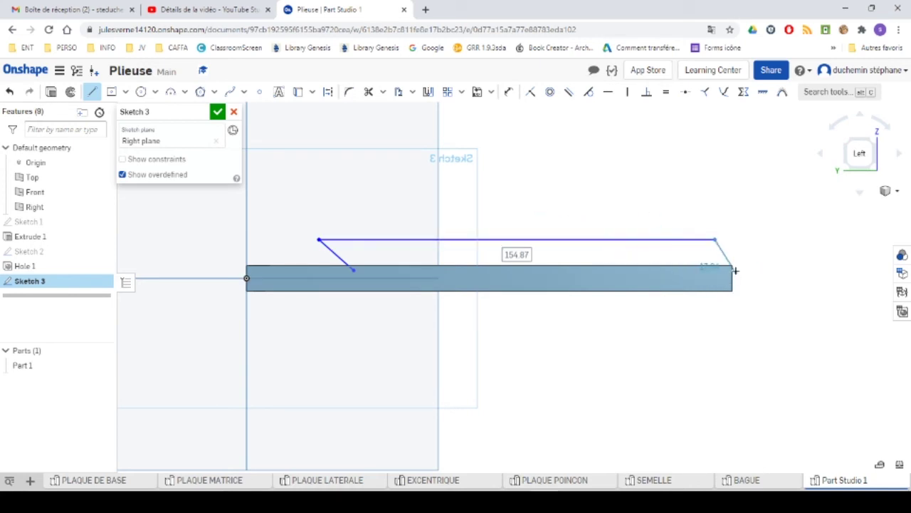
# Step: Close the cut profile over the bar with a slanted end line about 14 mm long and a lower line about 148 mm long
pyautogui.click(731, 269)
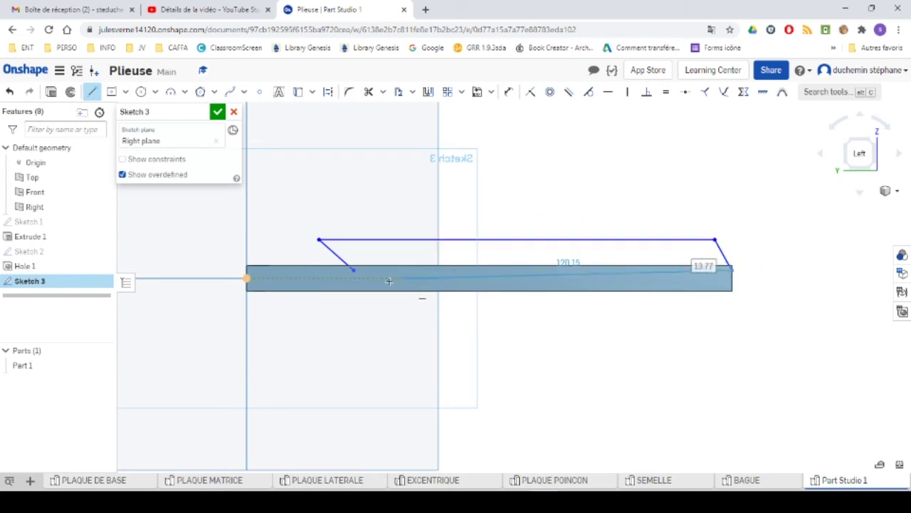
pyautogui.click(354, 269)
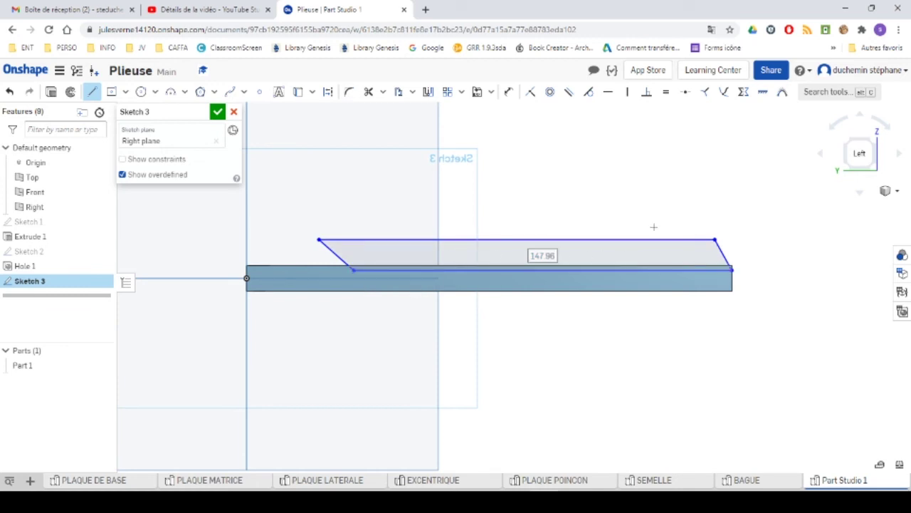
pyautogui.press('Escape')
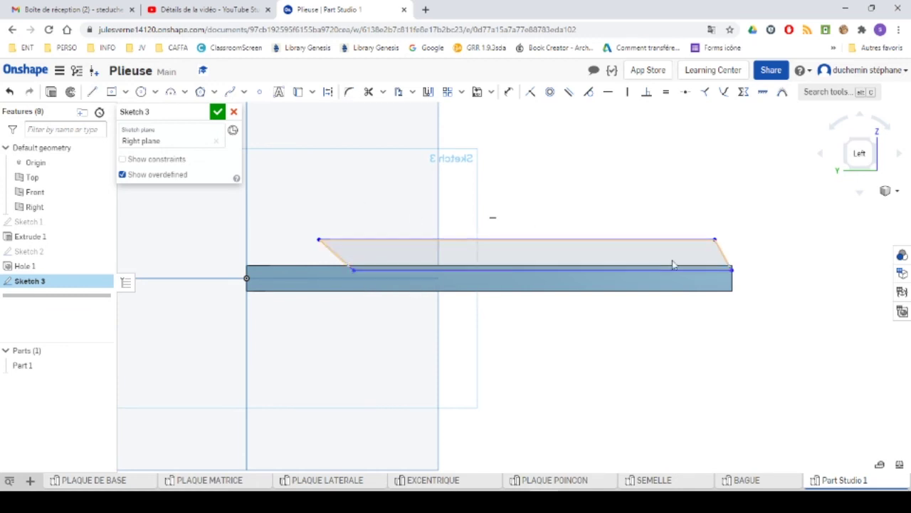
# Step: Make the profile's short slanted line at the bar's far end vertical
pyautogui.click(722, 255)
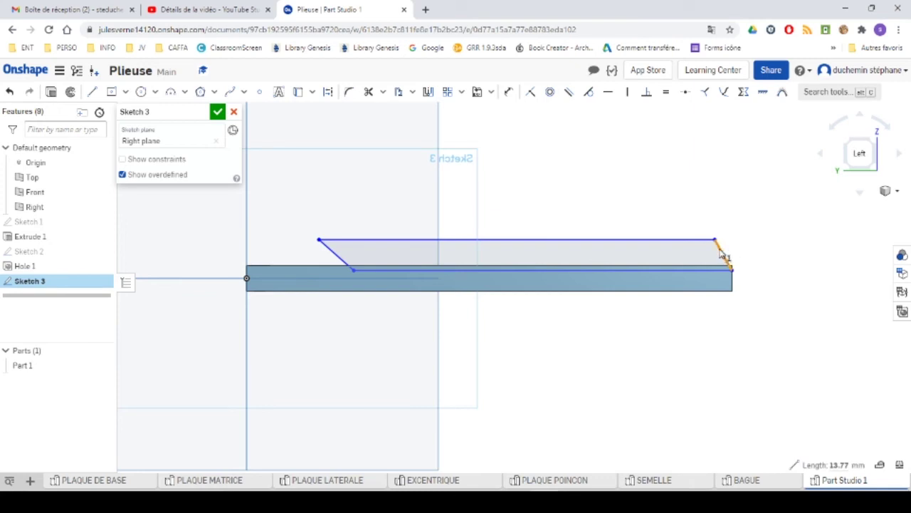
pyautogui.rightClick(720, 253)
pyautogui.press('Escape')
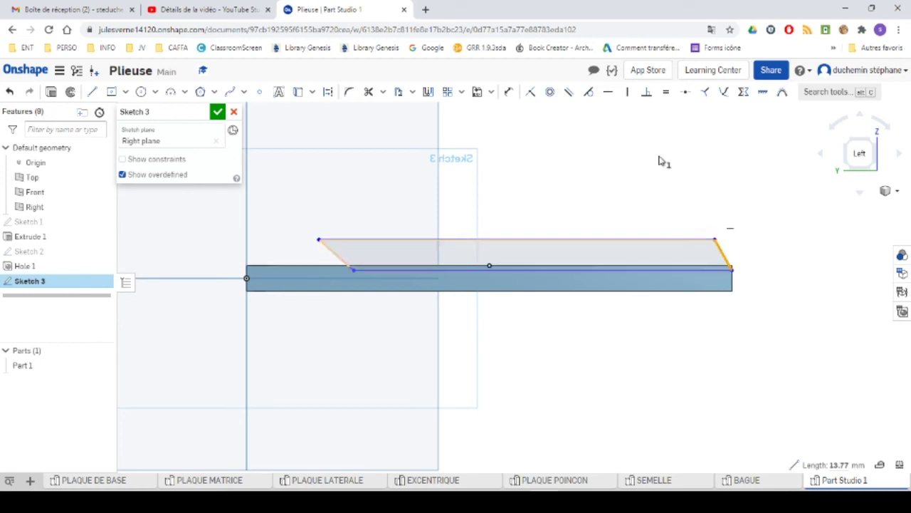
pyautogui.click(627, 96)
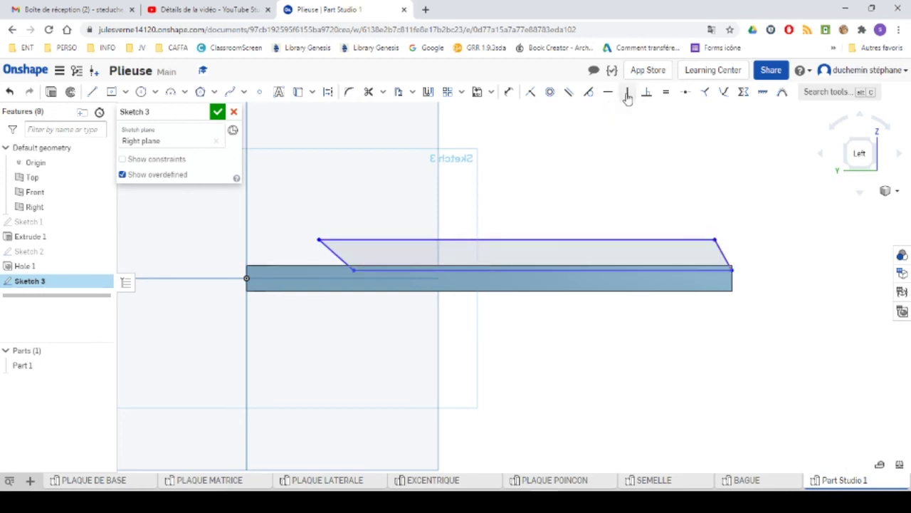
# Step: Make the cut profile's lower far corner coincident with the bar's far end edge
pyautogui.click(727, 274)
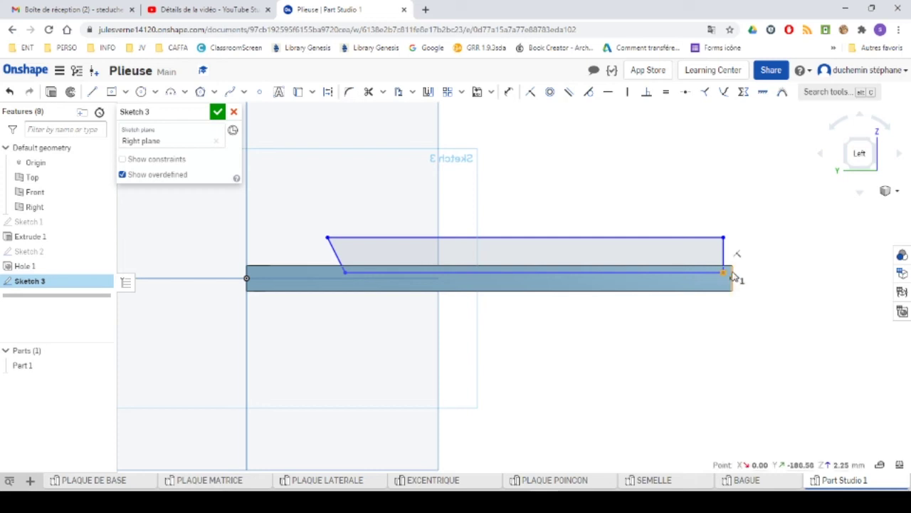
pyautogui.click(733, 276)
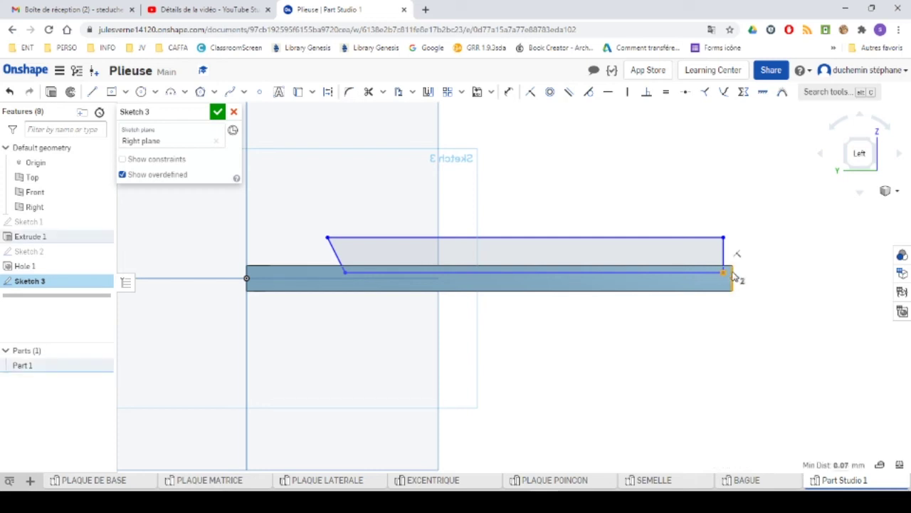
pyautogui.click(532, 96)
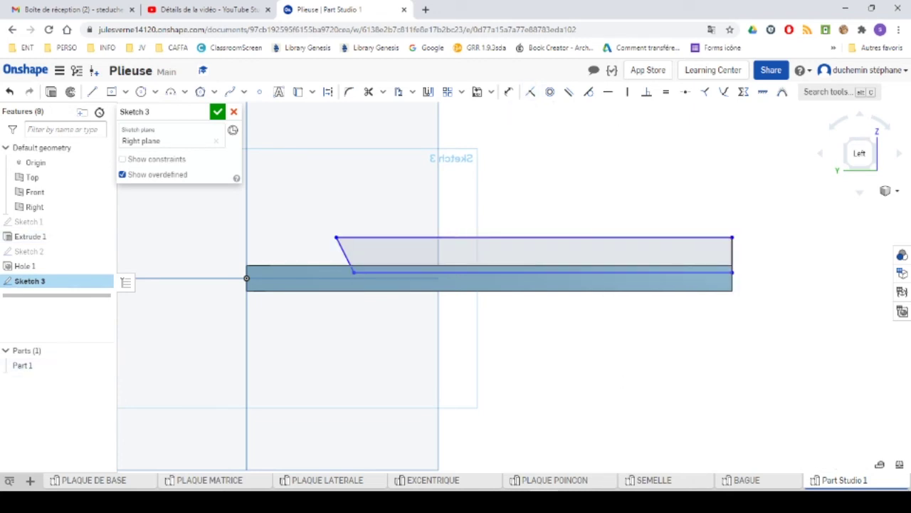
# Step: Check the Word guide, return to Onshape, and dimension the profile's lower near corner 50 mm from the bar's near end
pyautogui.hotkey('alt', 'Tab')
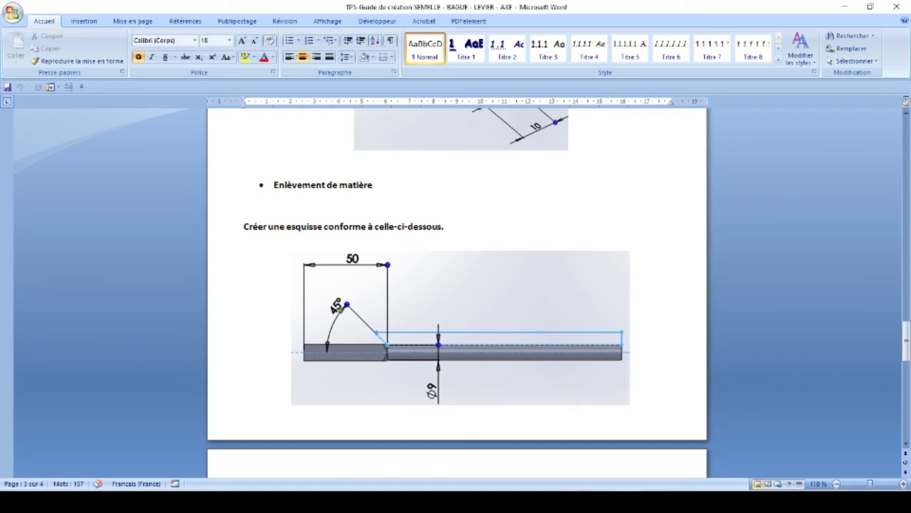
pyautogui.hotkey('alt', 'Tab')
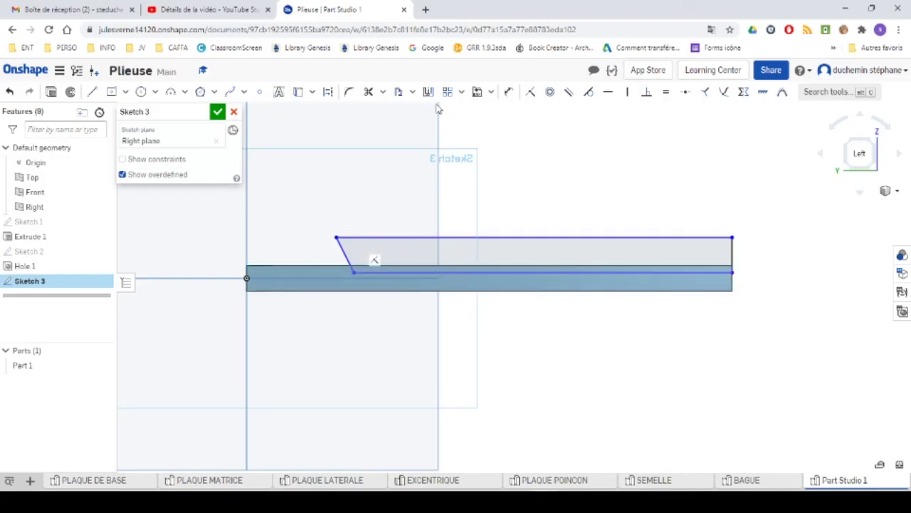
pyautogui.click(508, 92)
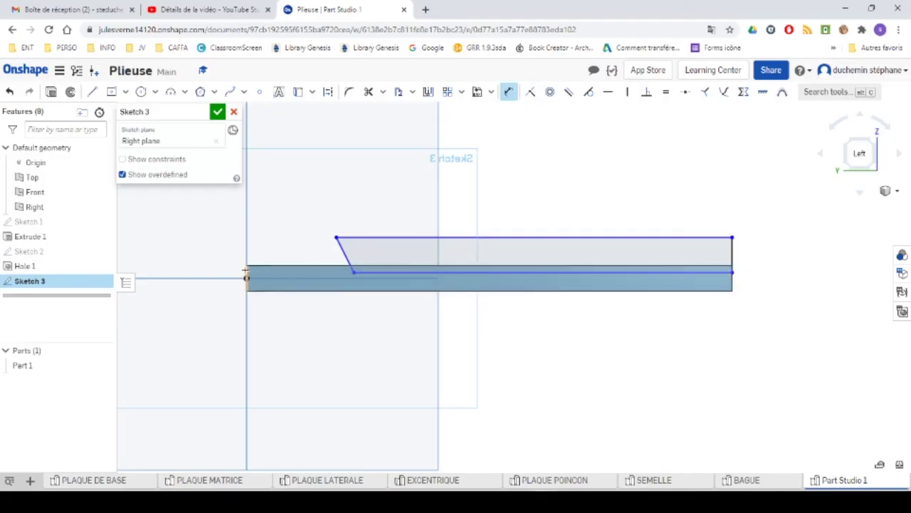
pyautogui.click(354, 273)
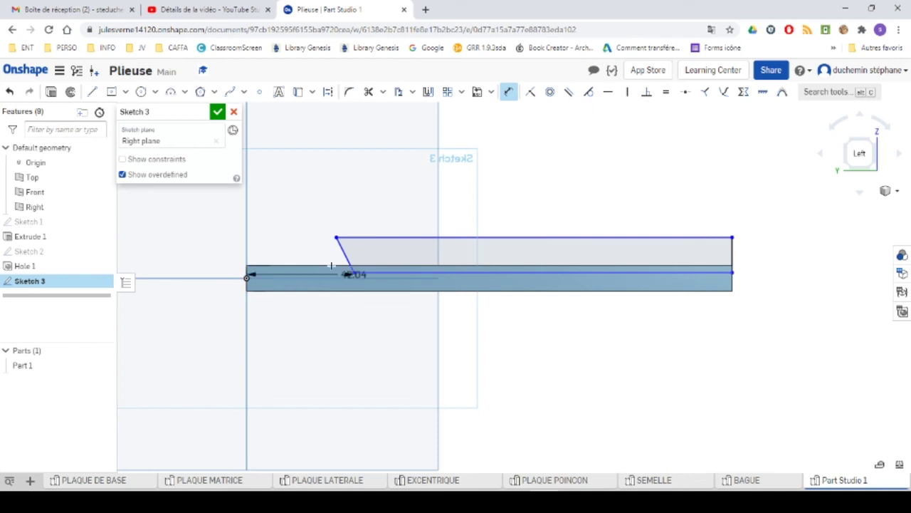
pyautogui.click(305, 161)
pyautogui.write('50')
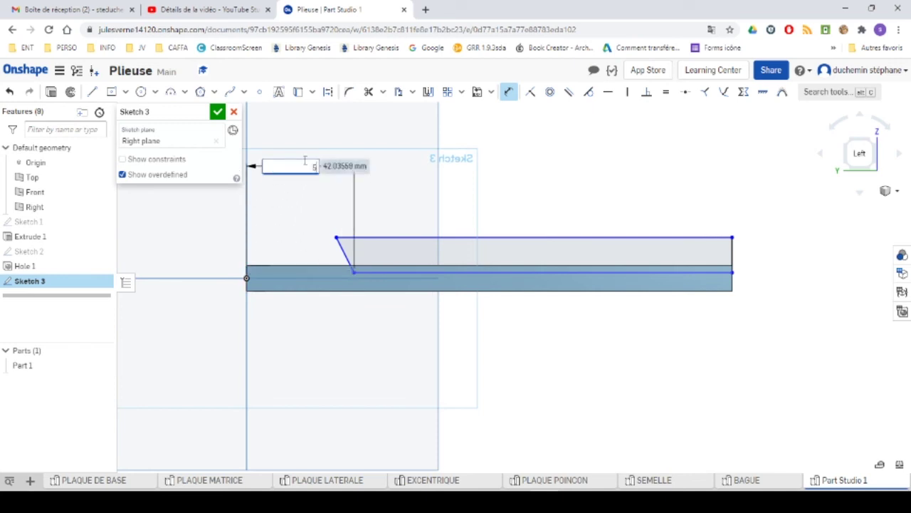
pyautogui.press('Return')
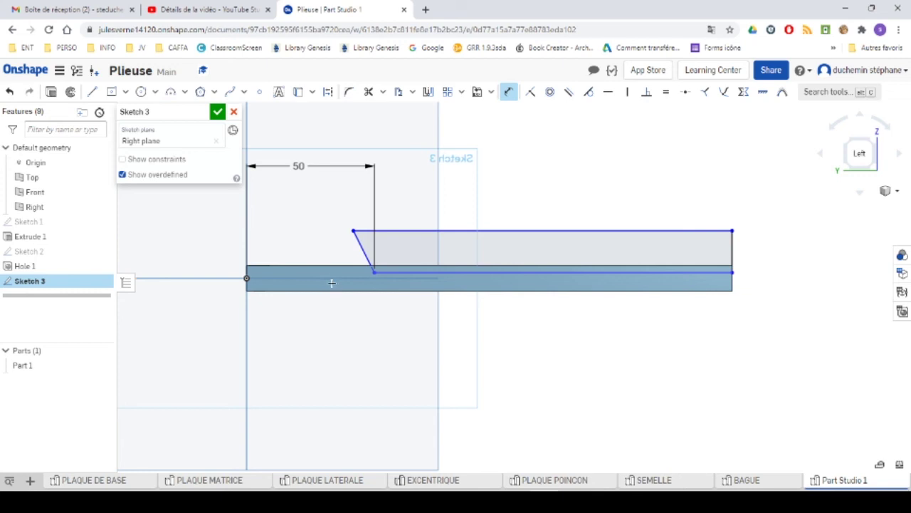
# Step: Dimension the angle between the profile's slanted line and the bar's horizontal axis at 45°
pyautogui.click(358, 242)
pyautogui.click(336, 276)
pyautogui.click(288, 227)
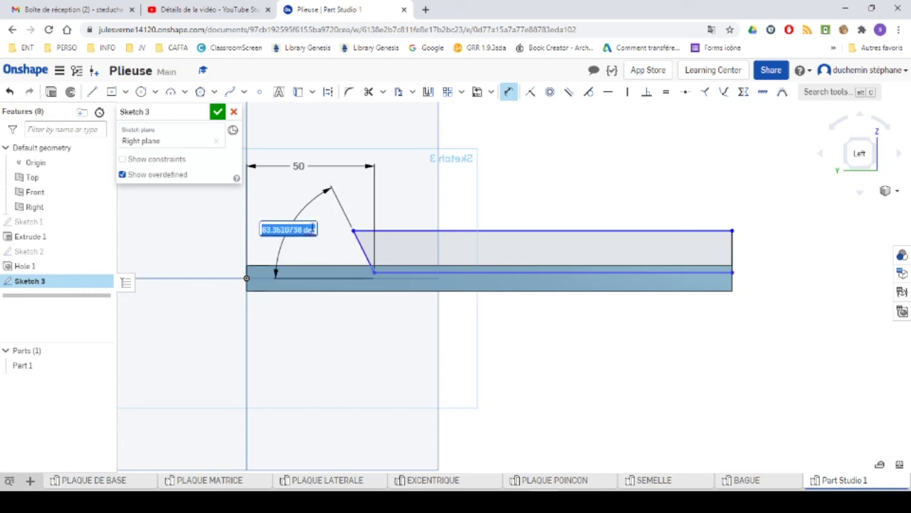
pyautogui.write('45')
pyautogui.press('Return')
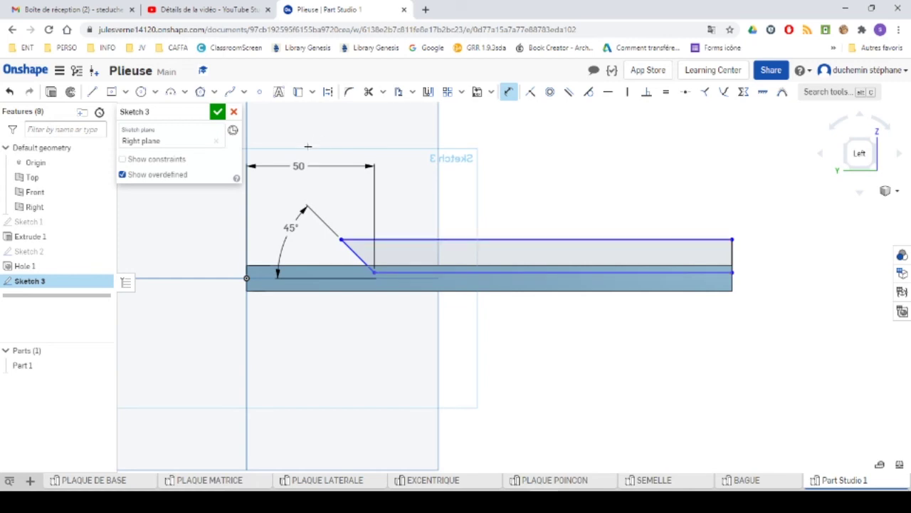
# Step: Draw a horizontal line about 231 mm long through the origin, extending past both bar ends, and convert it to construction geometry
pyautogui.click(92, 91)
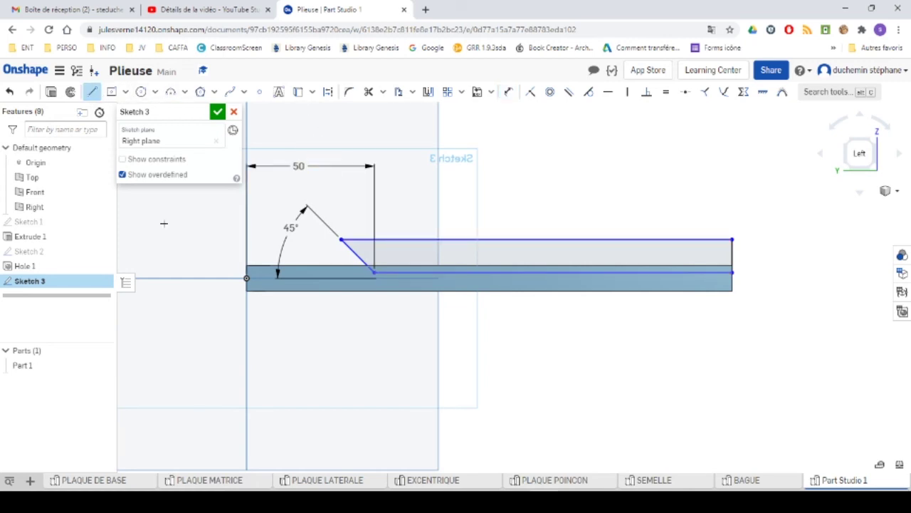
pyautogui.click(246, 278)
pyautogui.click(800, 277)
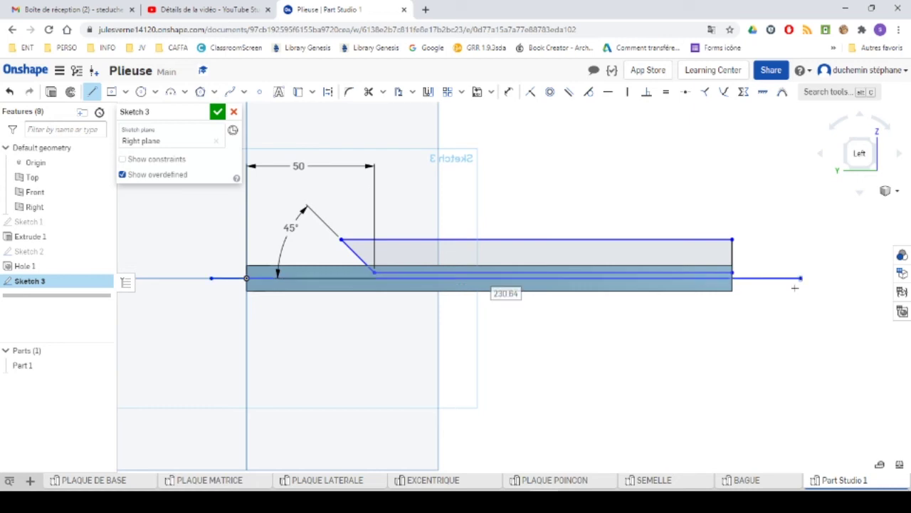
pyautogui.press('Escape')
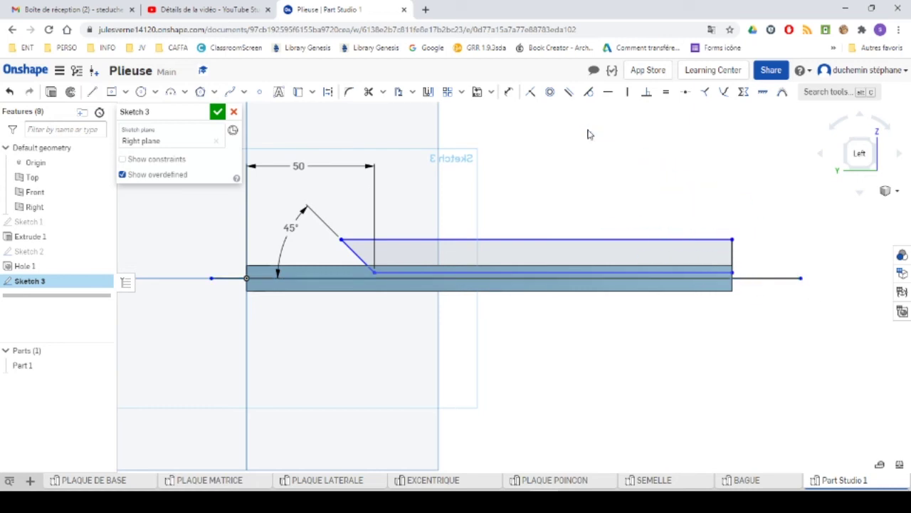
pyautogui.click(769, 279)
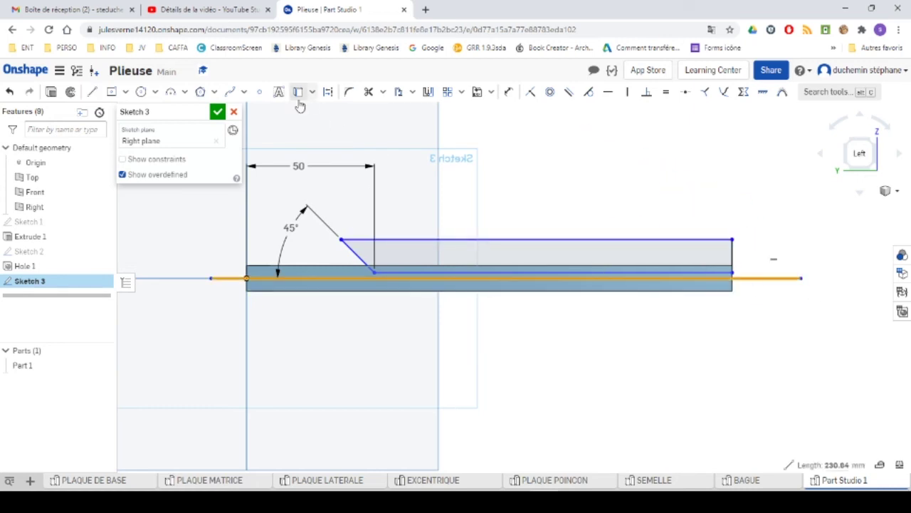
pyautogui.click(327, 91)
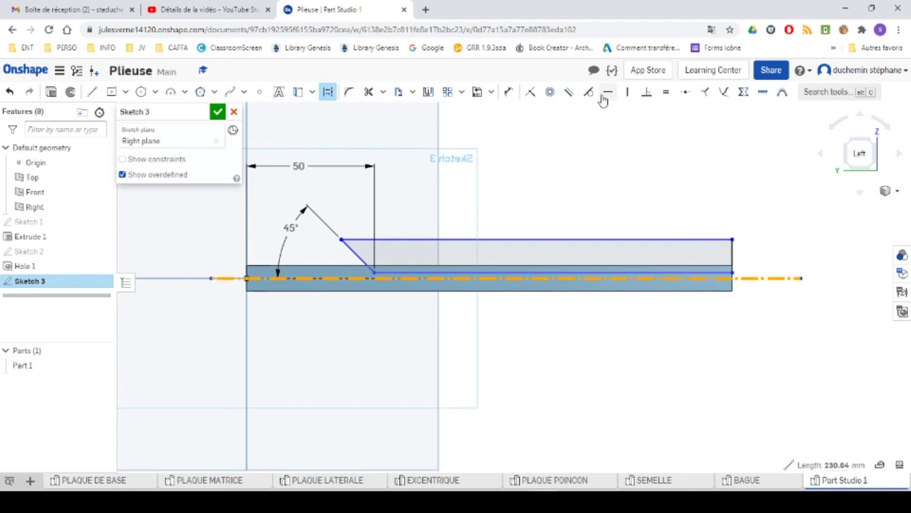
# Step: Dimension the profile's lower line to the construction centreline as a 9 mm diameter
pyautogui.click(509, 92)
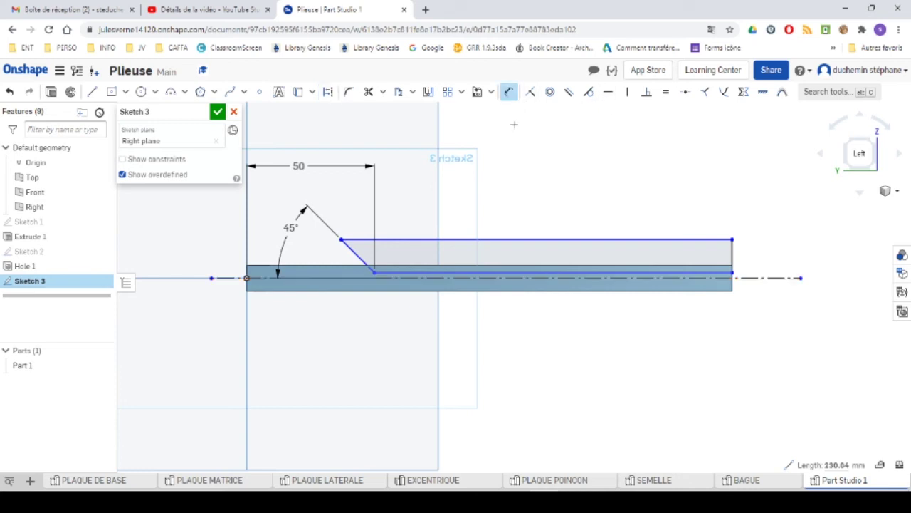
pyautogui.click(519, 278)
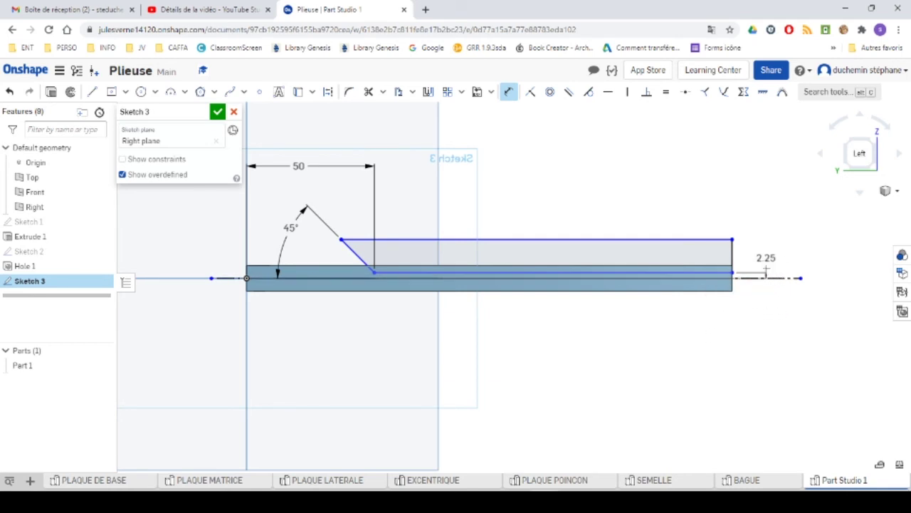
pyautogui.click(763, 320)
pyautogui.write('9')
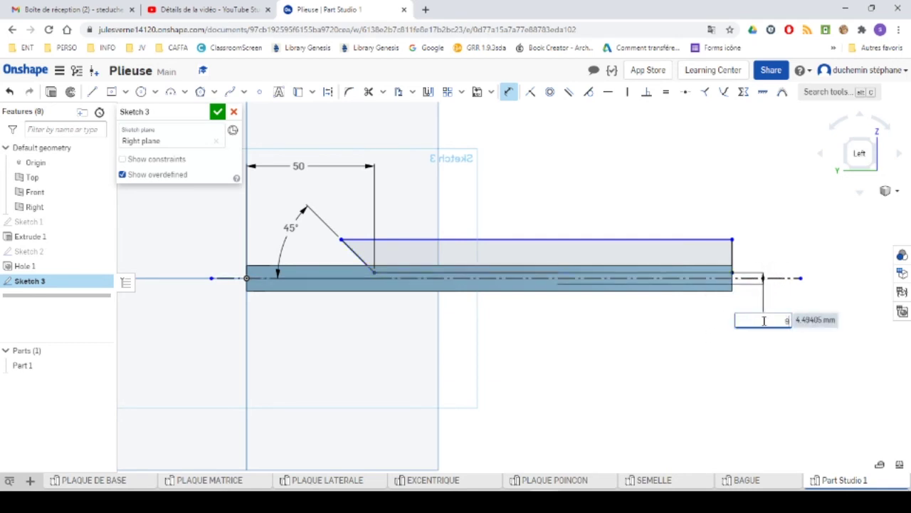
pyautogui.press('Return')
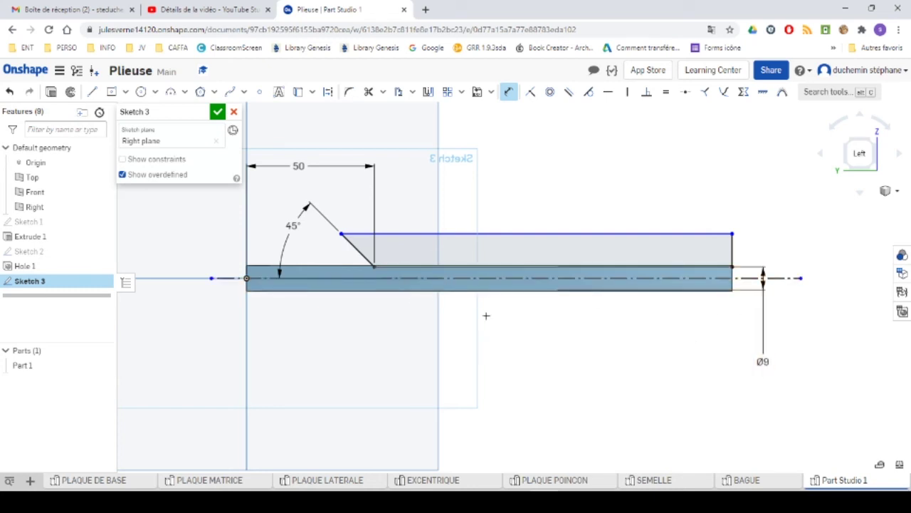
pyautogui.click(610, 232)
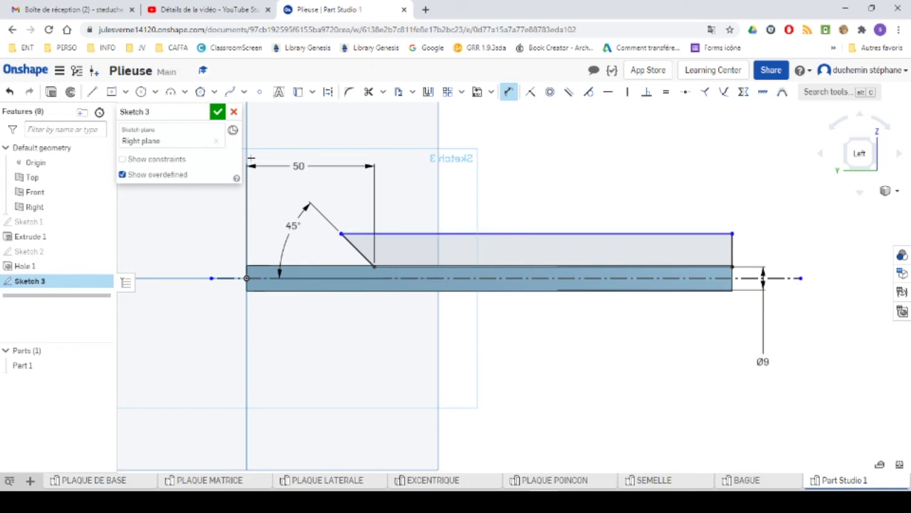
# Step: Revolve the closed profile fully around the construction centreline as a Remove operation to turn down the bar's long end
pyautogui.click(70, 93)
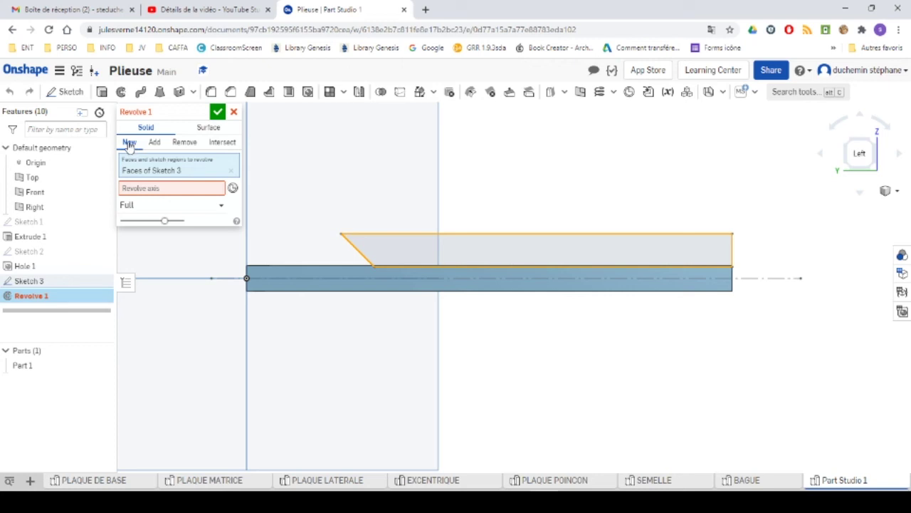
pyautogui.click(184, 142)
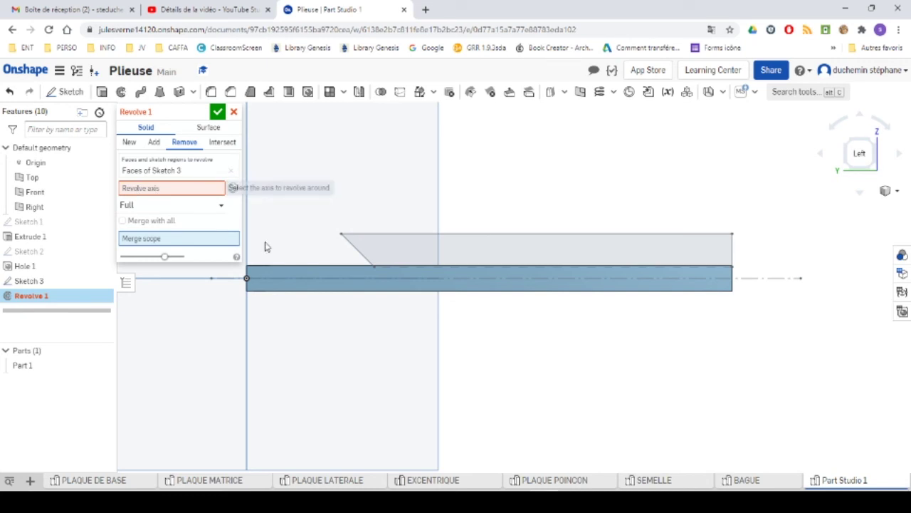
pyautogui.click(158, 190)
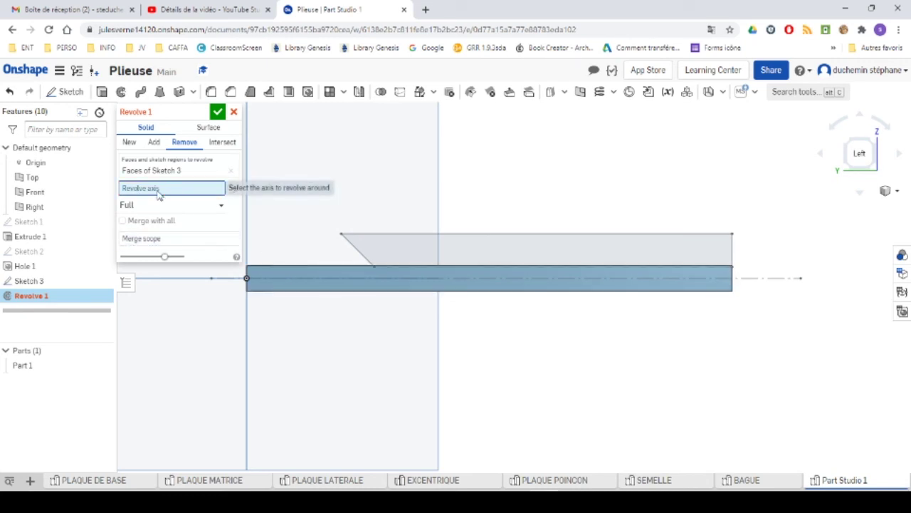
pyautogui.click(285, 279)
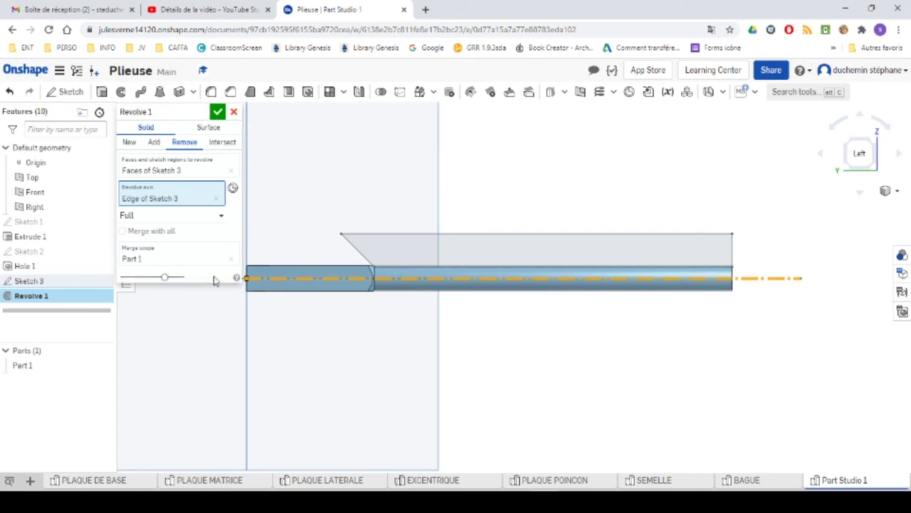
pyautogui.moveTo(518, 341); pyautogui.dragTo(481, 359, button='right')
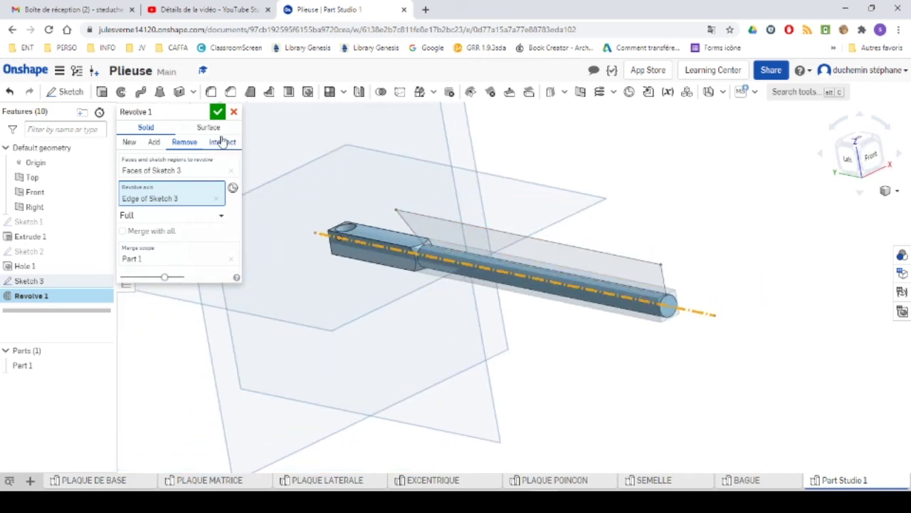
pyautogui.click(219, 112)
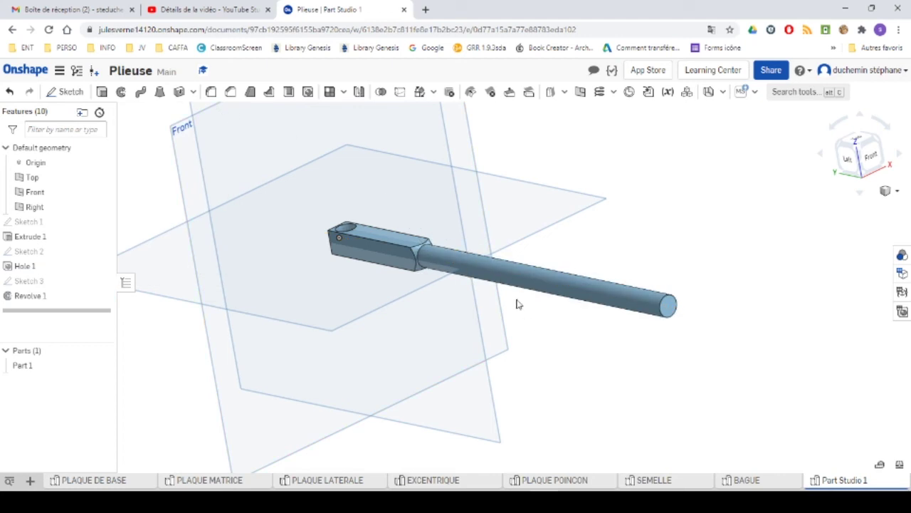
# Step: Hide the Top, Front and Right planes
pyautogui.moveTo(517, 303); pyautogui.dragTo(517, 401, button='right')
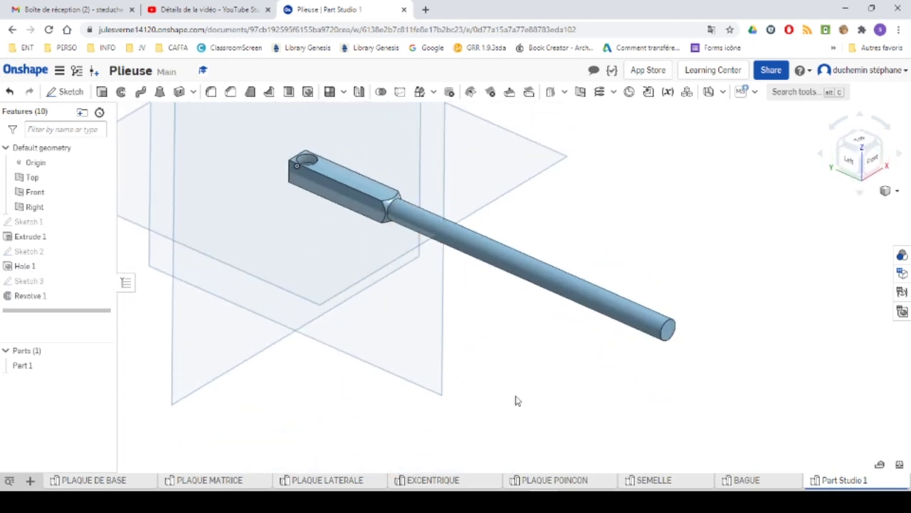
pyautogui.click(102, 177)
pyautogui.click(103, 192)
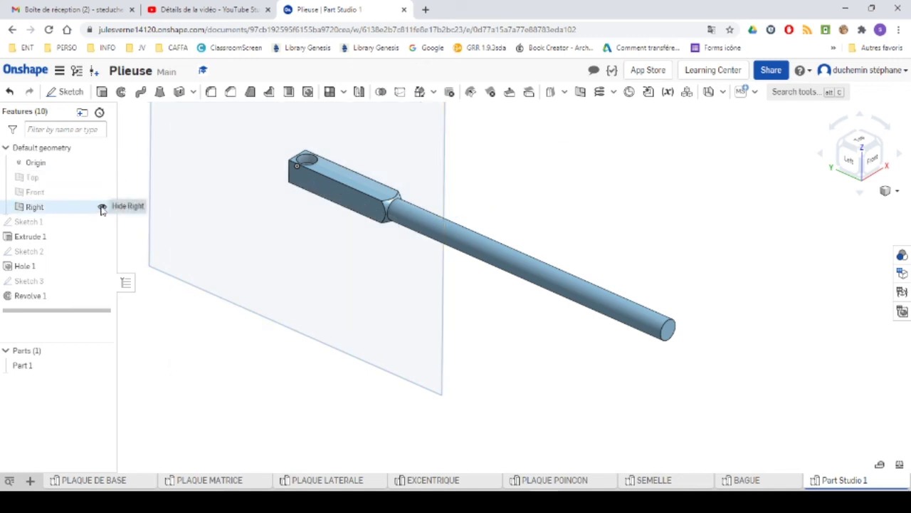
pyautogui.click(102, 207)
# Step: Rename the current part studio as LEVIER
pyautogui.rightClick(826, 482)
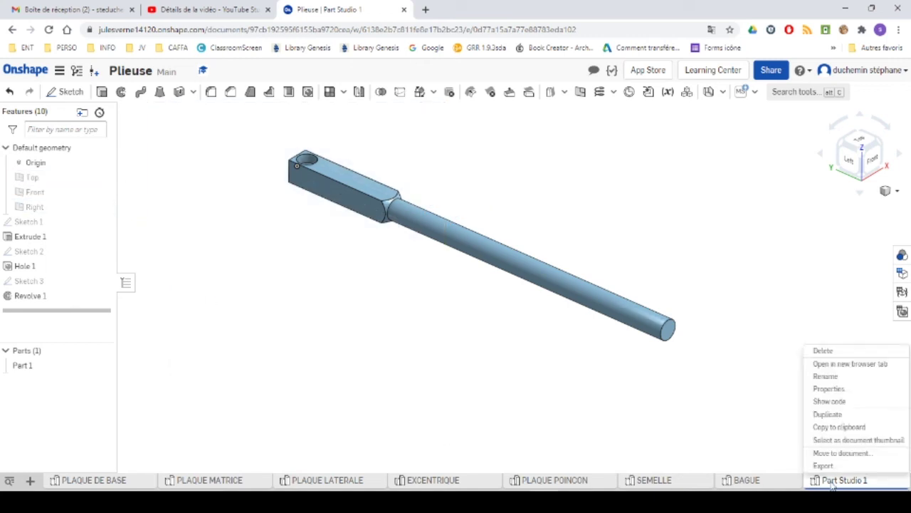
pyautogui.click(826, 378)
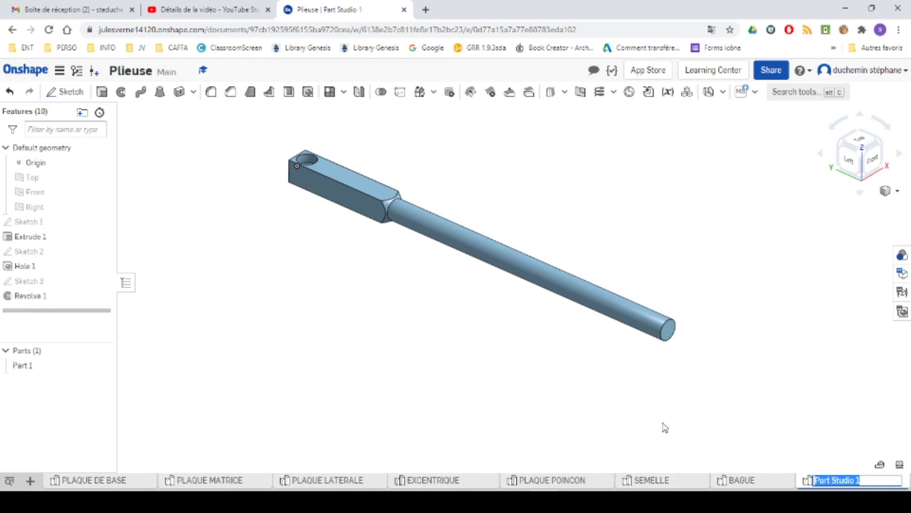
pyautogui.write('LEVIER')
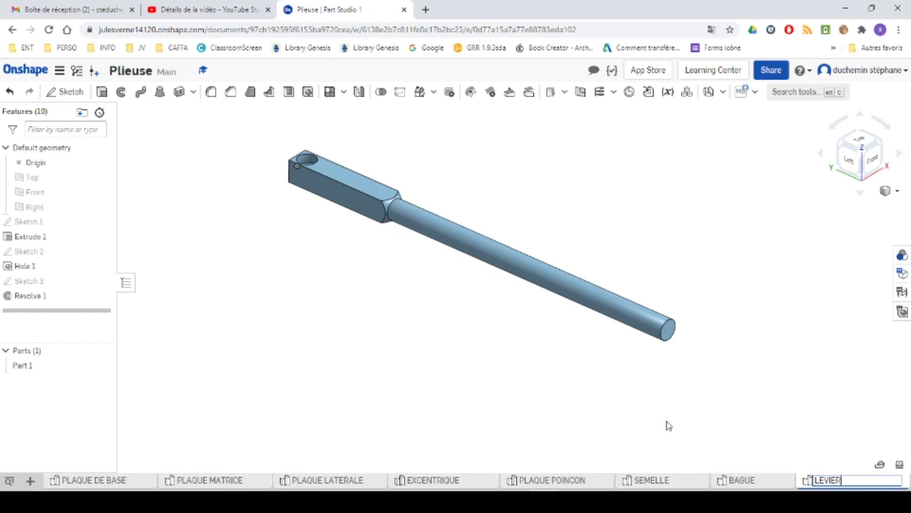
pyautogui.press('Return')
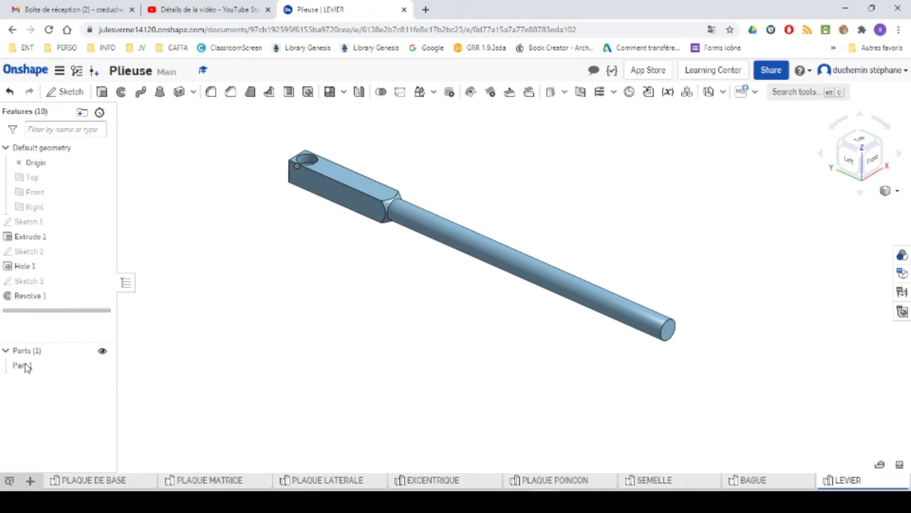
# Step: Rename the lever's part in the parts list as Levier
pyautogui.rightClick(26, 367)
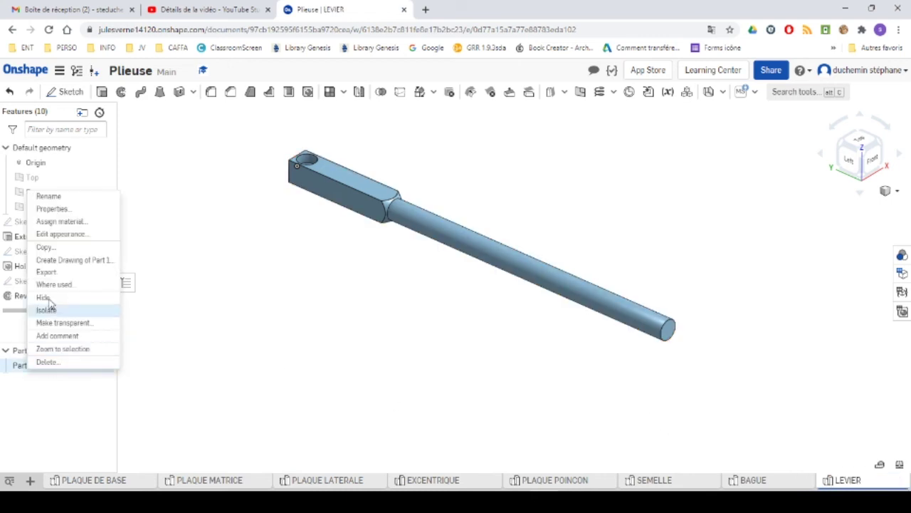
pyautogui.click(49, 197)
pyautogui.press('BackSpace')
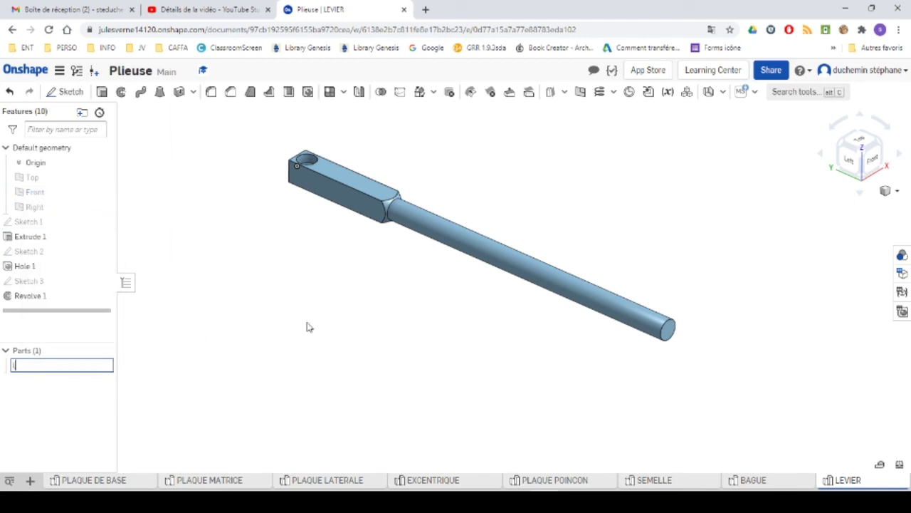
pyautogui.press('Return')
pyautogui.write('Levier')
pyautogui.press('Return')
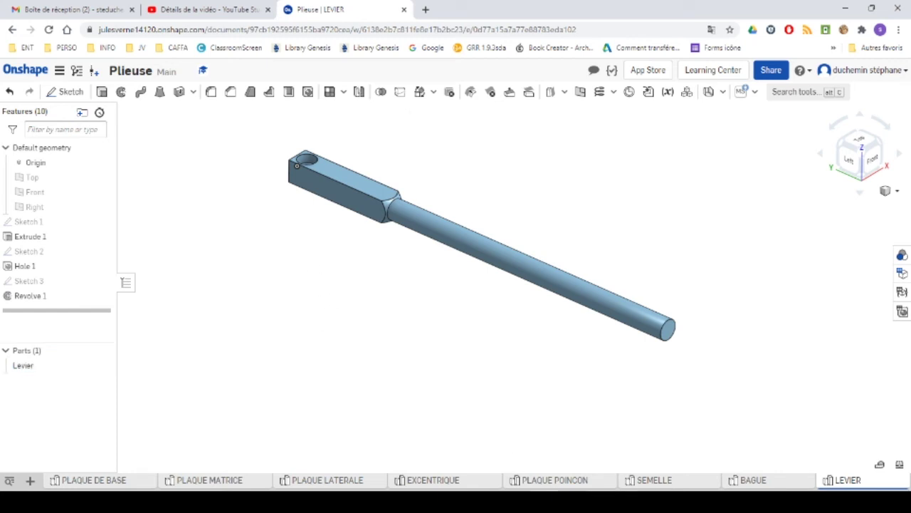
# Step: Consult the AXE section of the Word guide, return to Onshape and create a new part studio
pyautogui.hotkey('alt', 'Tab')
pyautogui.scroll(-8, 411, 318)
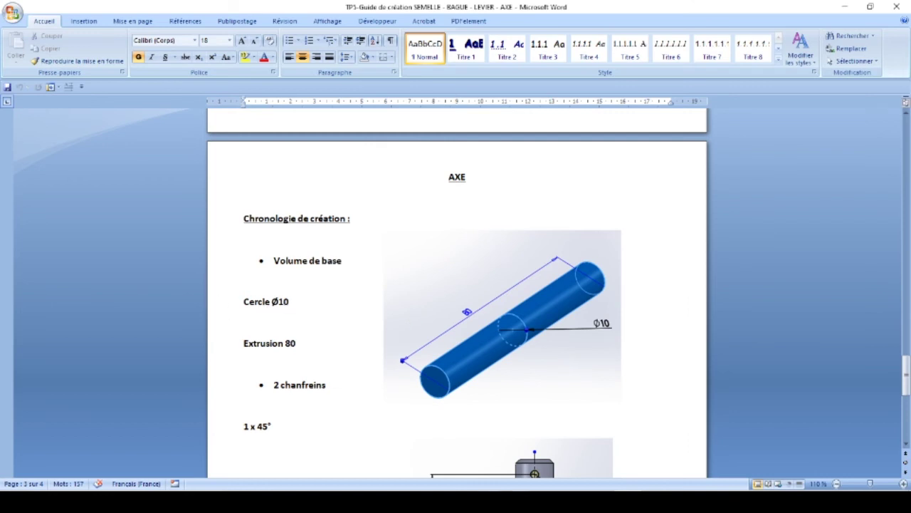
pyautogui.hotkey('alt', 'Tab')
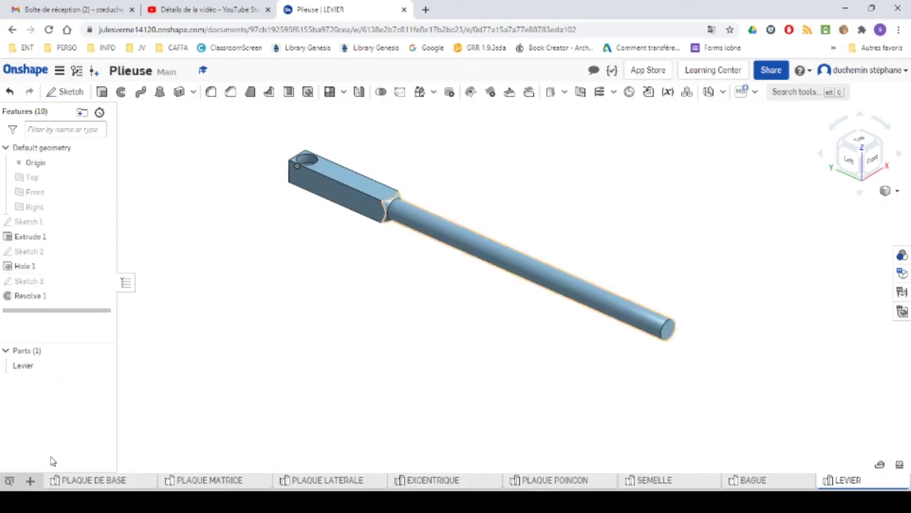
pyautogui.click(32, 483)
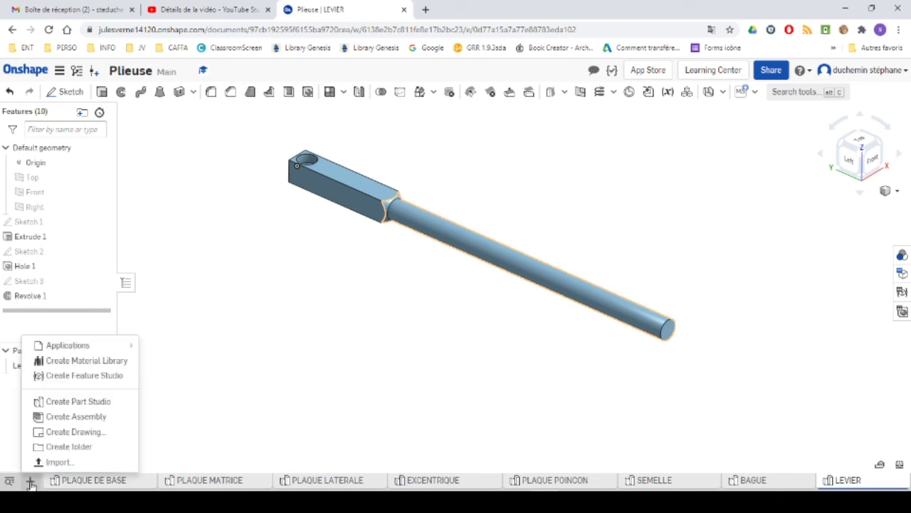
pyautogui.click(76, 406)
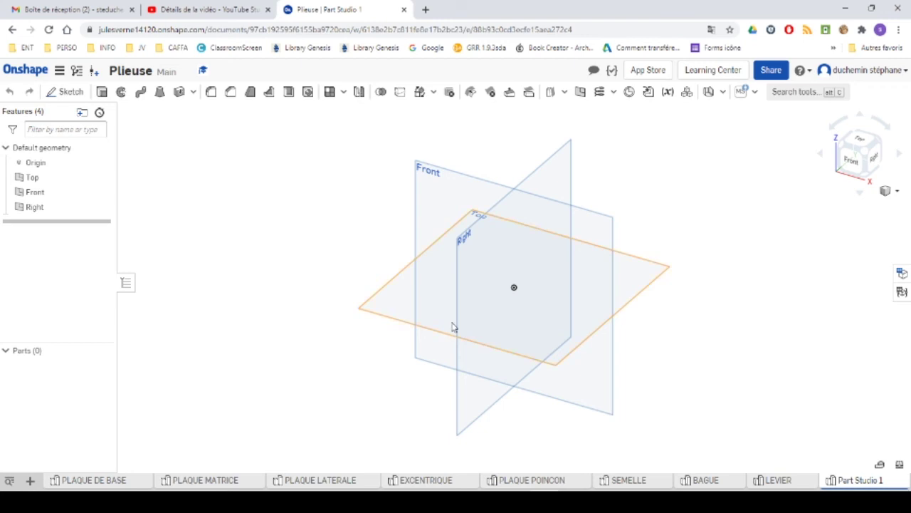
# Step: Start a sketch on the Front plane, viewed normal to it, and draw a circle about 56.5 mm in diameter centred on the origin
pyautogui.click(424, 179)
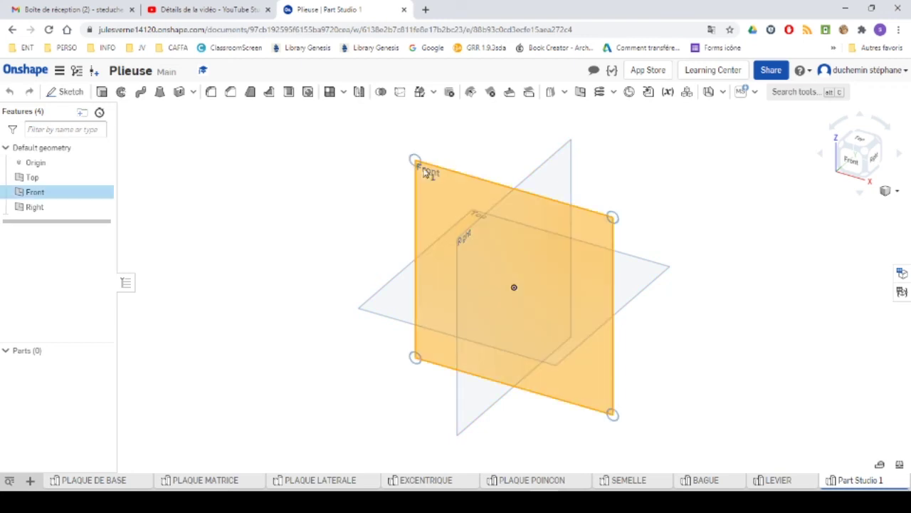
pyautogui.click(66, 92)
pyautogui.rightClick(343, 140)
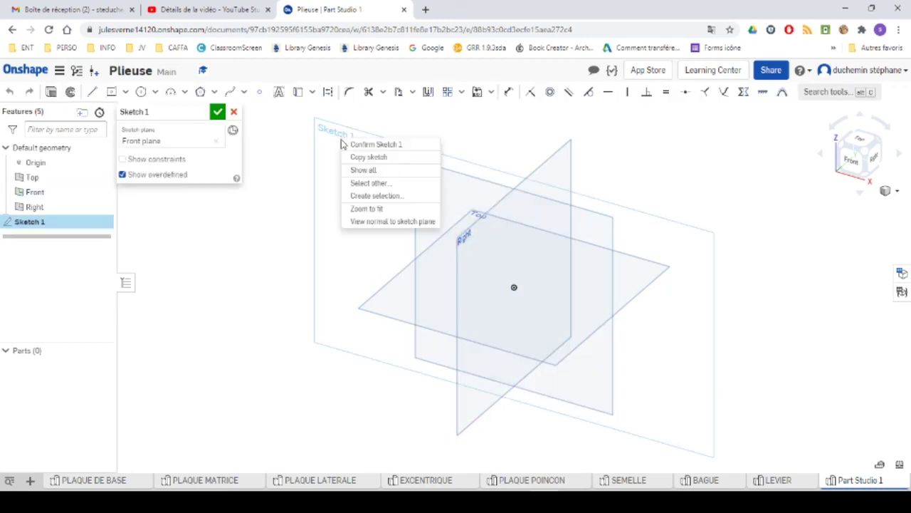
pyautogui.click(366, 221)
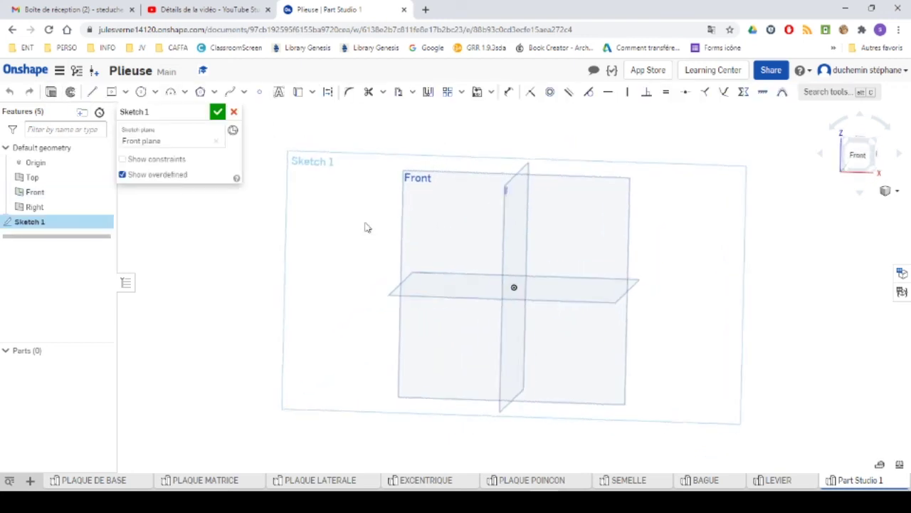
pyautogui.click(141, 91)
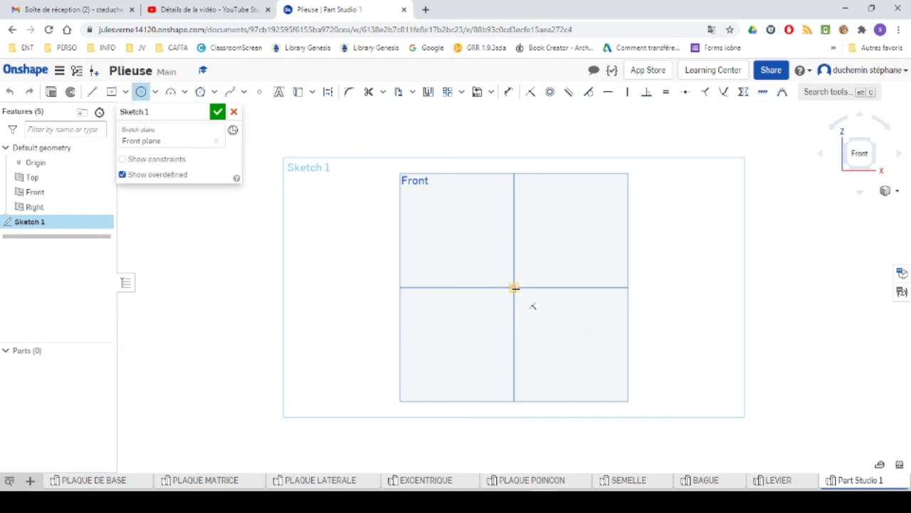
pyautogui.click(515, 287)
pyautogui.click(471, 286)
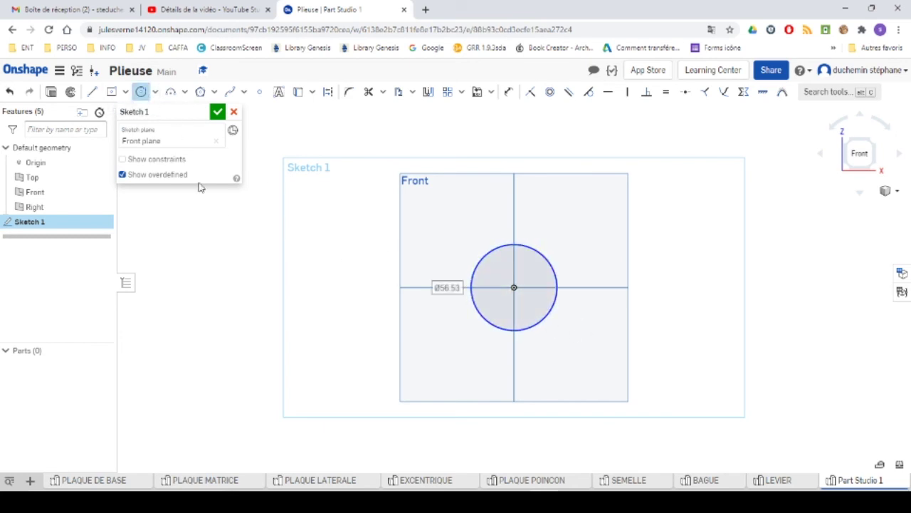
# Step: Check the circle's size in the Word guide and dimension its diameter as 10 mm
pyautogui.hotkey('alt', 'Tab')
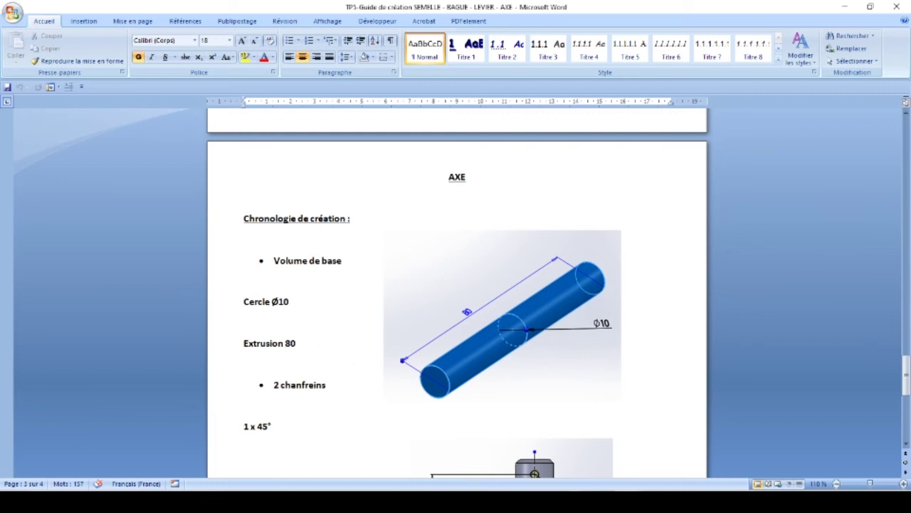
pyautogui.hotkey('alt', 'Tab')
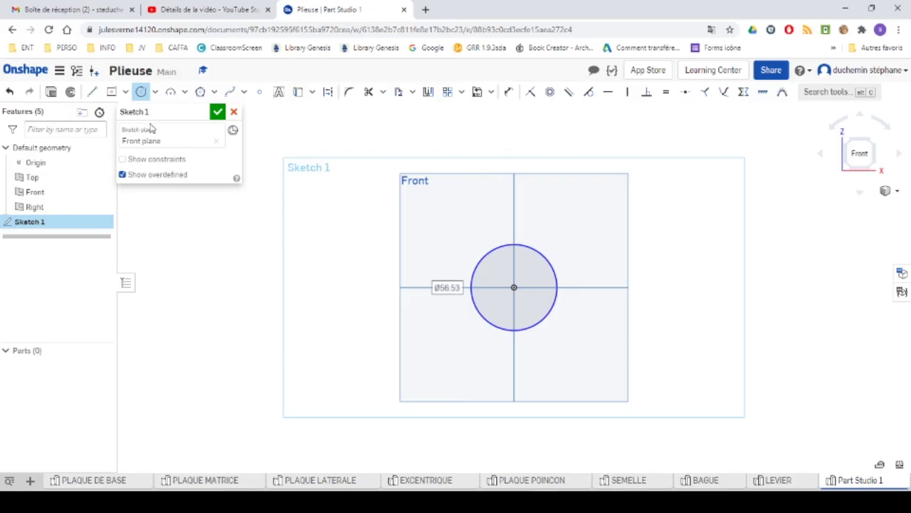
pyautogui.click(508, 91)
pyautogui.click(552, 261)
pyautogui.click(583, 240)
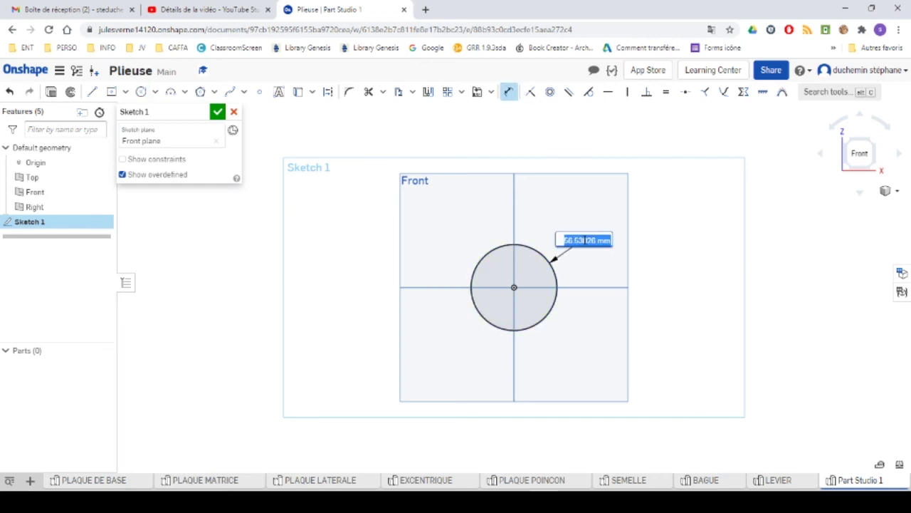
pyautogui.write('54.53')
pyautogui.press('Return')
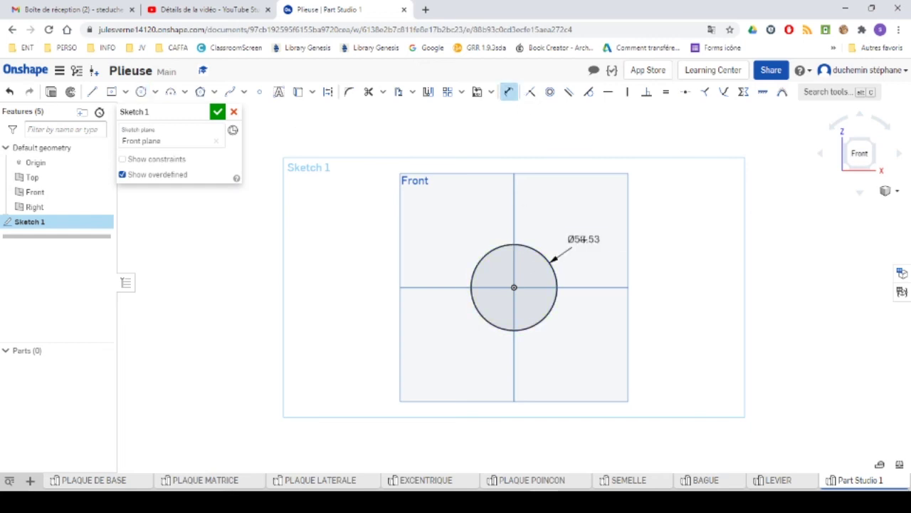
pyautogui.scroll(-2, 605, 275)
pyautogui.scroll(3, 544, 292)
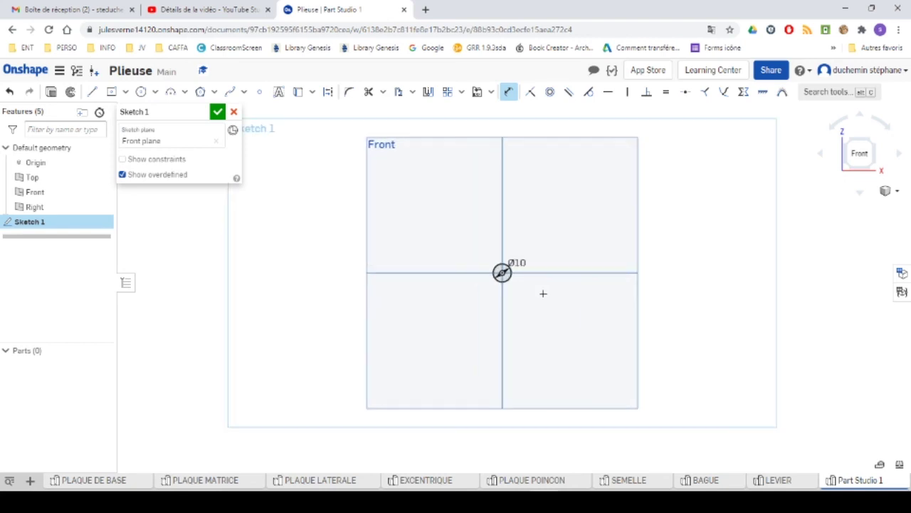
pyautogui.scroll(2, 544, 293)
pyautogui.scroll(2, 462, 242)
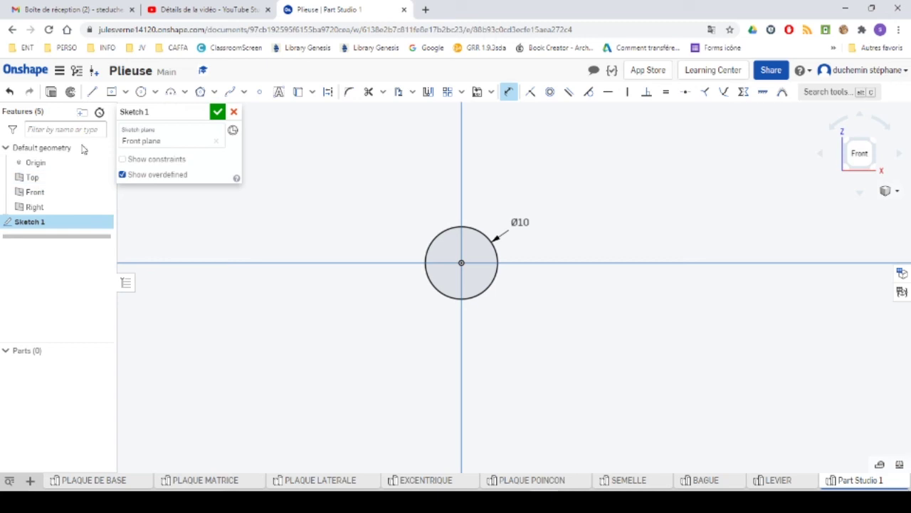
# Step: Extrude the circle as a new solid, symmetric about the sketch plane, with the guide's depth of 80 mm
pyautogui.click(51, 92)
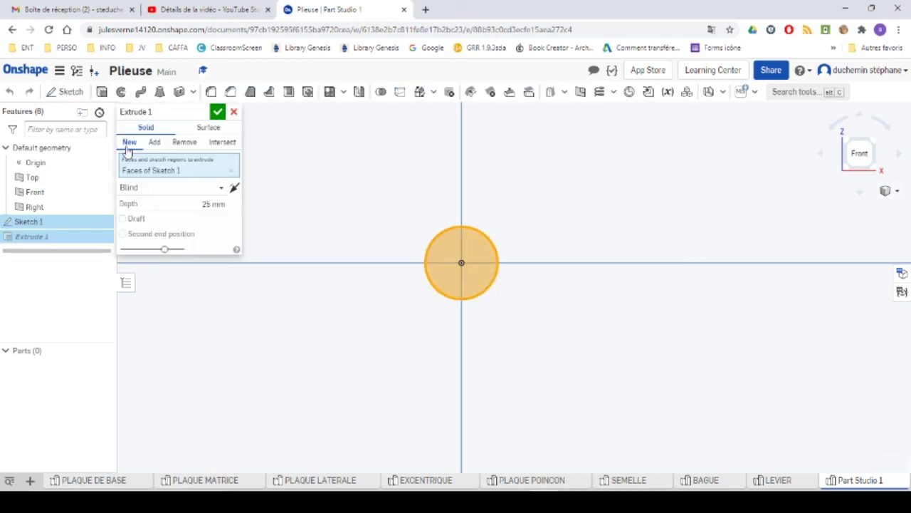
pyautogui.click(148, 186)
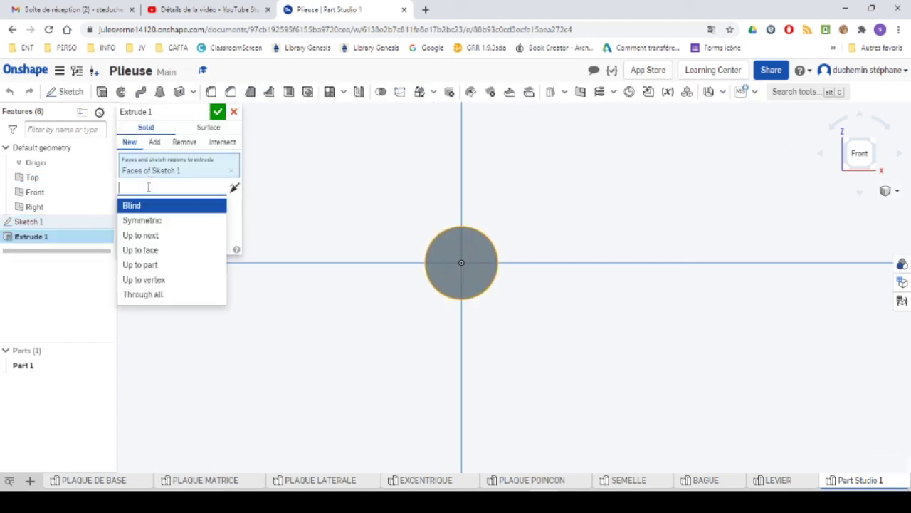
pyautogui.click(157, 223)
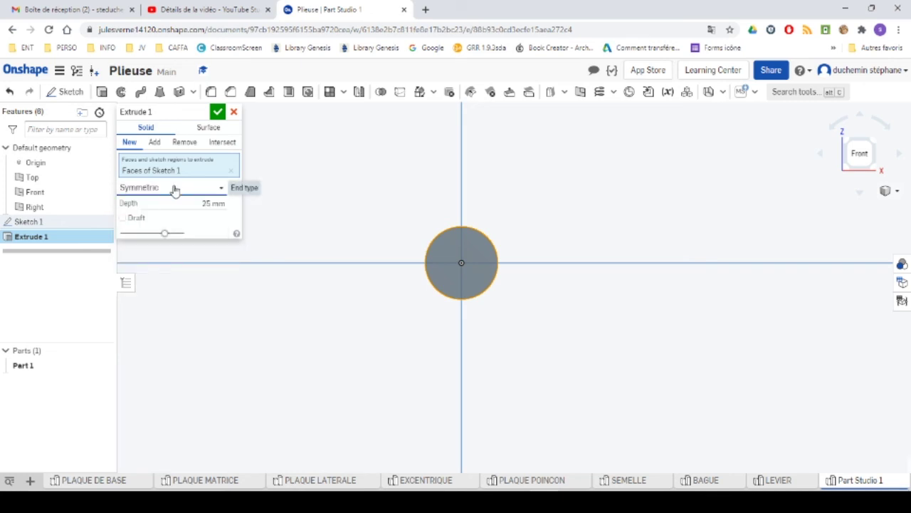
pyautogui.click(212, 203)
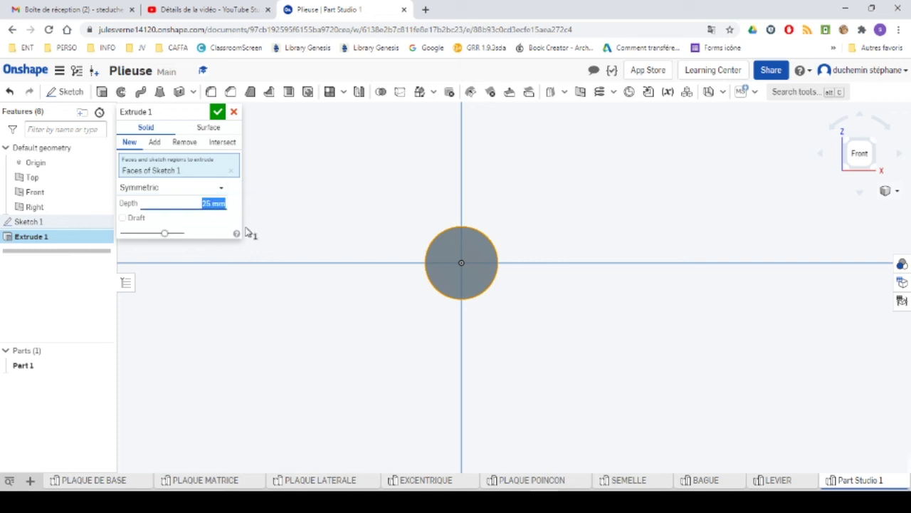
pyautogui.hotkey('alt', 'Tab')
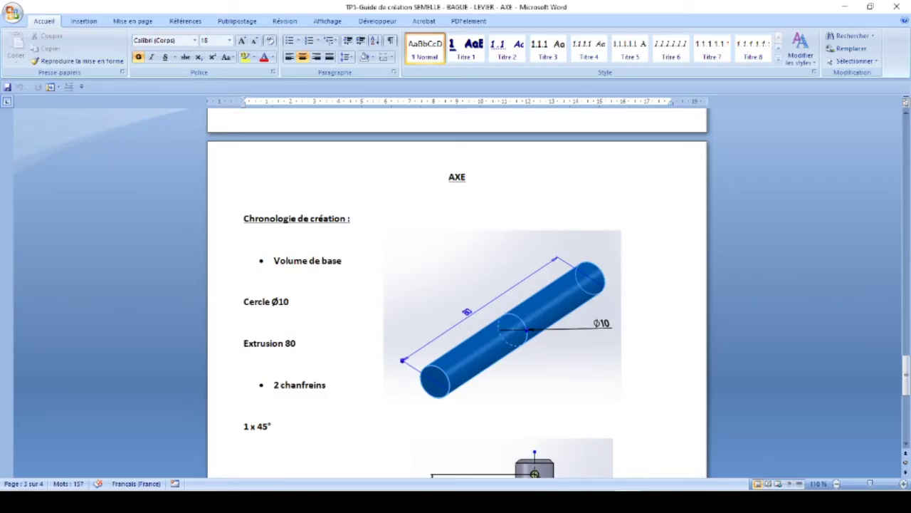
pyautogui.hotkey('alt', 'Tab')
pyautogui.write('8')
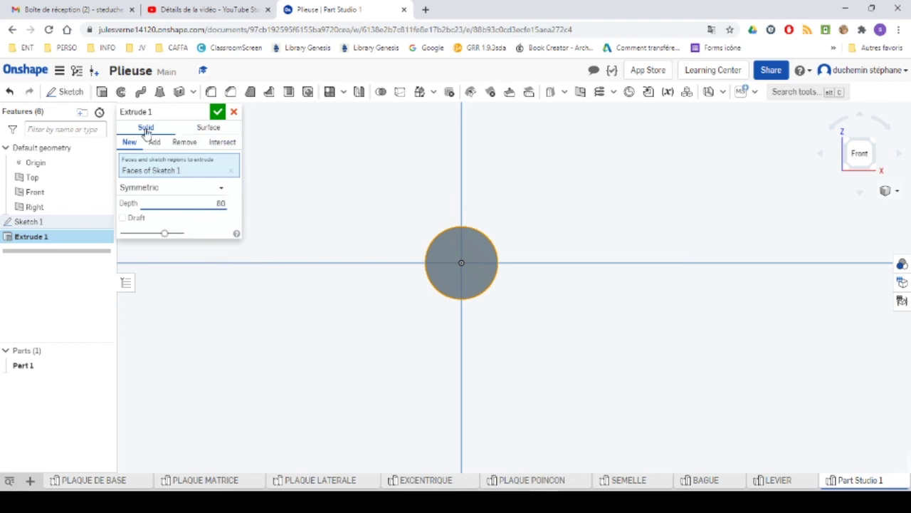
pyautogui.click(218, 113)
pyautogui.moveTo(536, 254); pyautogui.dragTo(569, 299, button='right')
pyautogui.scroll(-5, 622, 307)
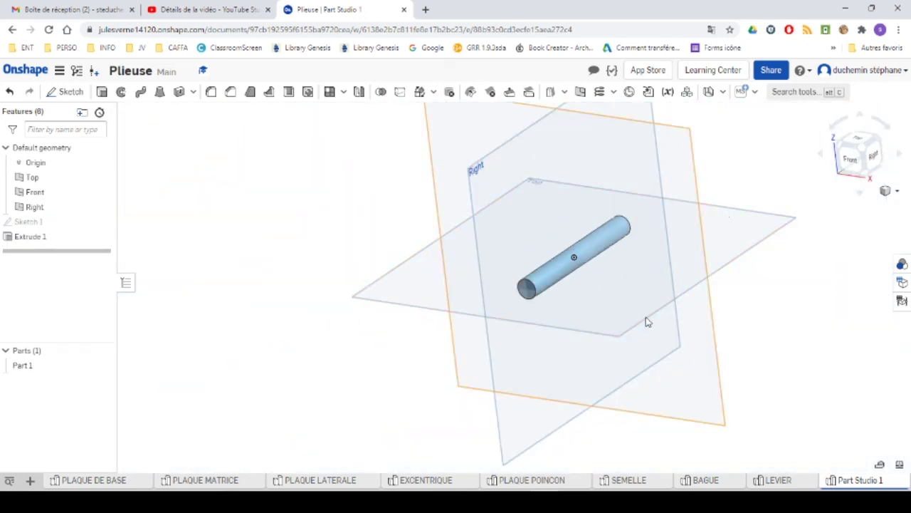
pyautogui.scroll(-2, 669, 286)
pyautogui.scroll(2, 665, 282)
pyautogui.scroll(4, 657, 286)
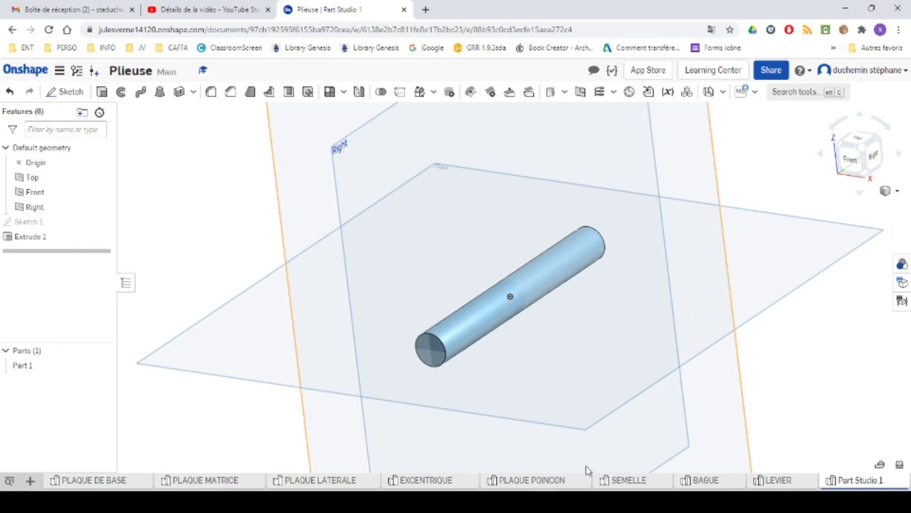
# Step: Check the chamfer size in the Word guide and chamfer both circular end edges of the cylinder with an equal distance of 1 mm
pyautogui.hotkey('alt', 'Tab')
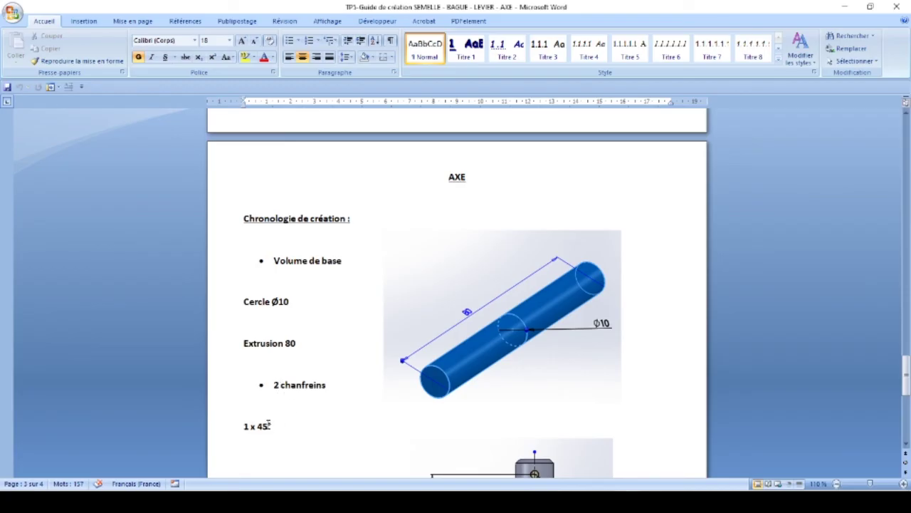
pyautogui.scroll(-3, 269, 424)
pyautogui.hotkey('alt', 'Tab')
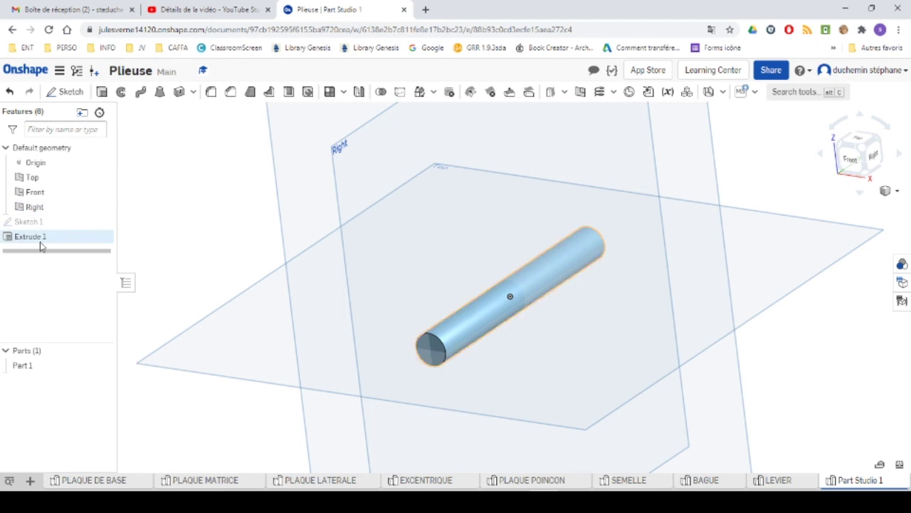
pyautogui.click(605, 234)
pyautogui.moveTo(605, 235); pyautogui.dragTo(511, 325, button='right')
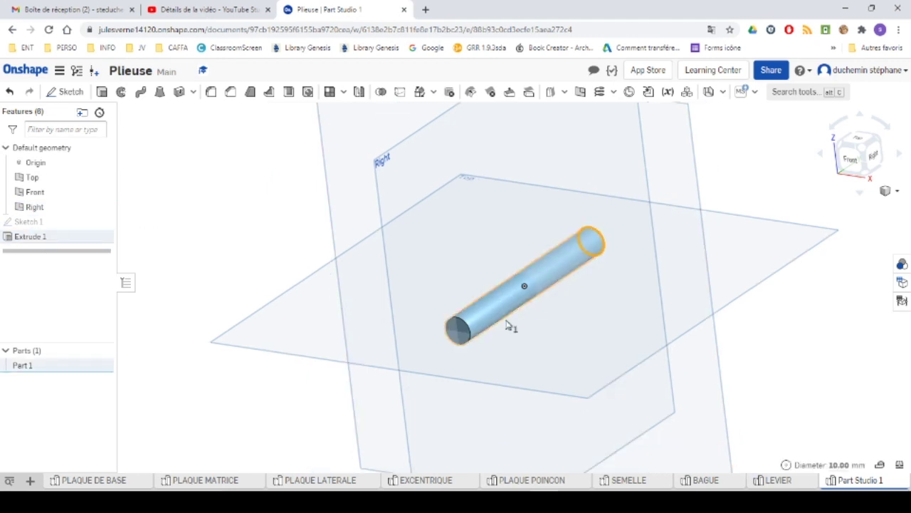
pyautogui.click(460, 338)
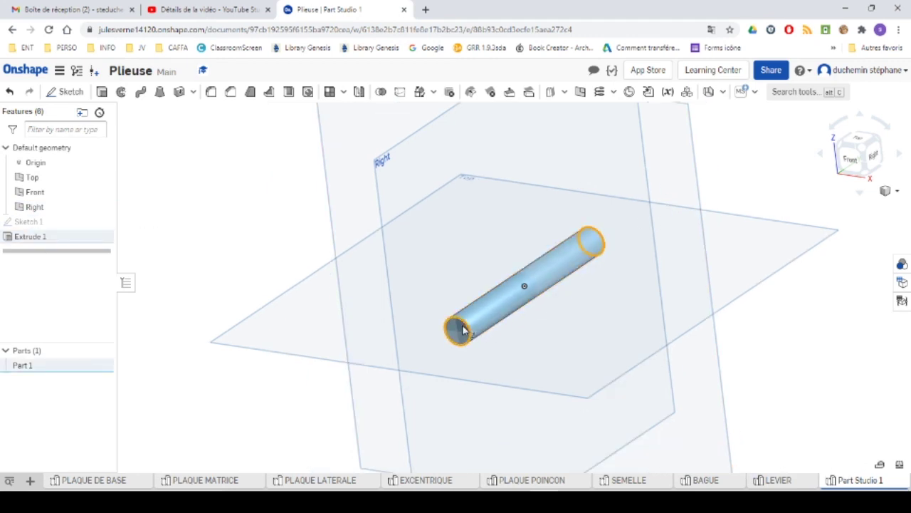
pyautogui.click(231, 92)
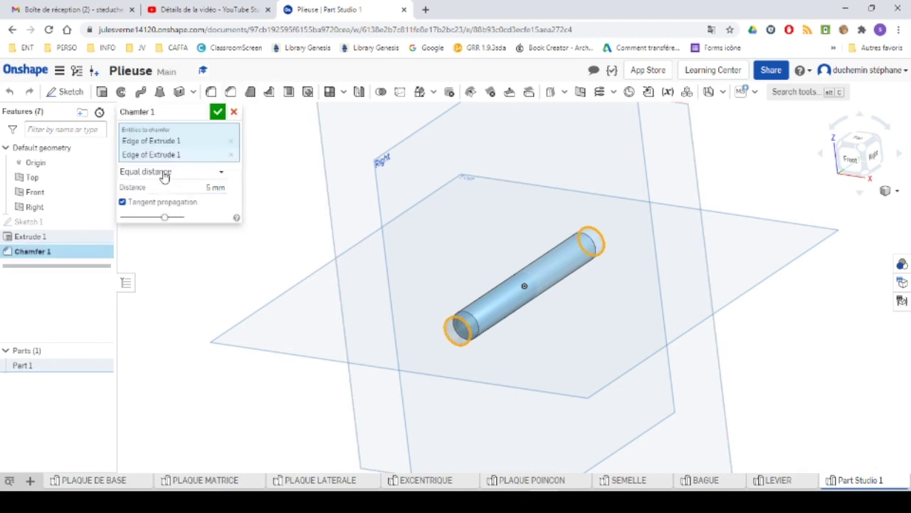
pyautogui.click(227, 188)
pyautogui.write('1')
pyautogui.press('Return')
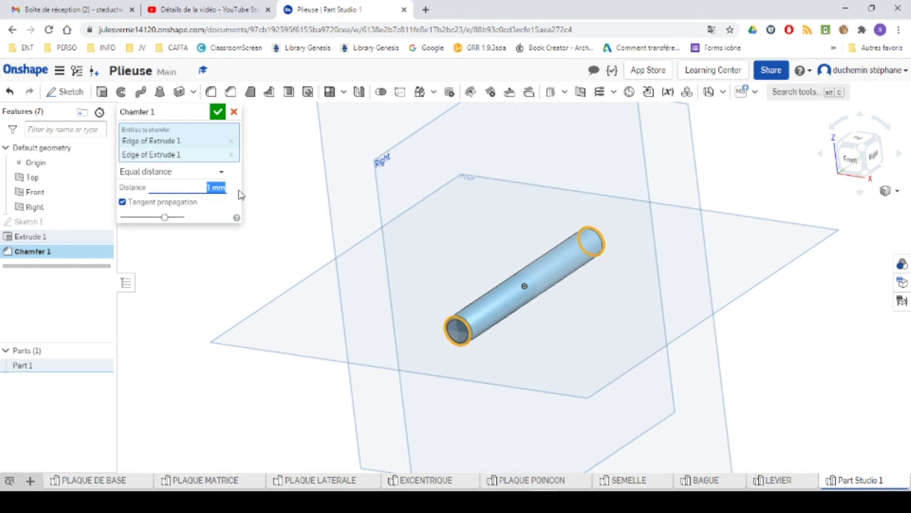
pyautogui.click(217, 111)
pyautogui.scroll(-2, 556, 318)
pyautogui.scroll(8, 505, 328)
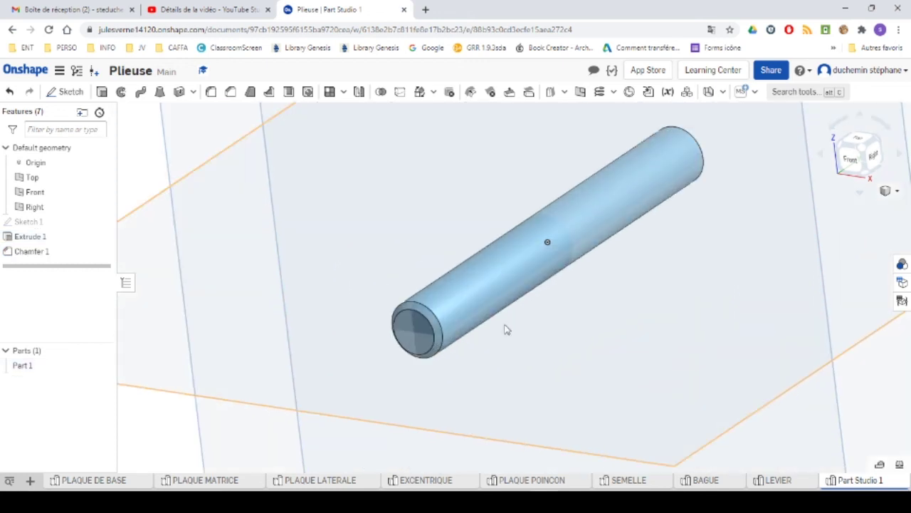
pyautogui.scroll(-3, 649, 233)
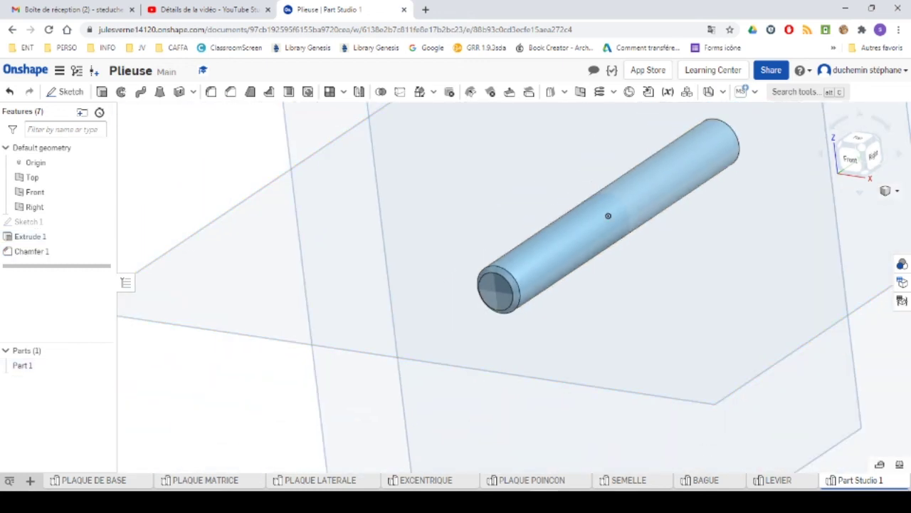
# Step: Check the through-hole layout in the Word guide and start a sketch on the Top plane, viewed normal to it
pyautogui.hotkey('alt', 'Tab')
pyautogui.scroll(-3, 579, 391)
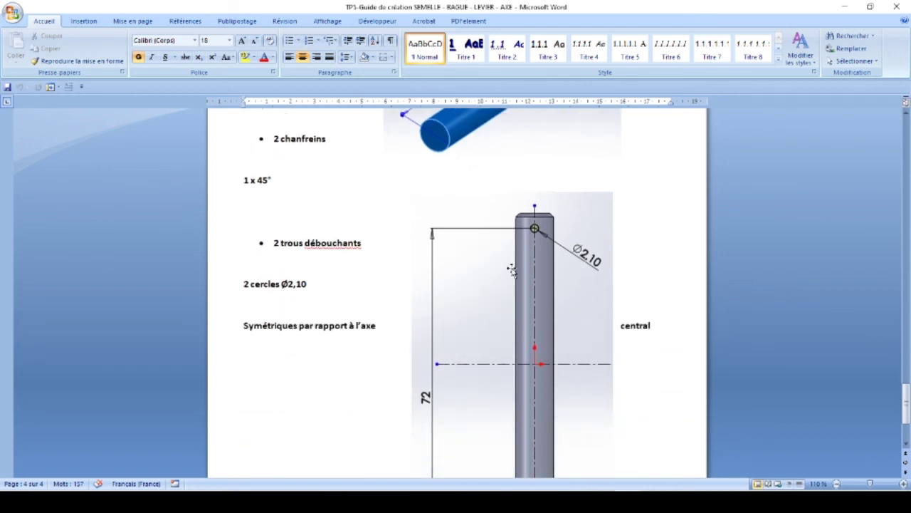
pyautogui.scroll(-1, 513, 270)
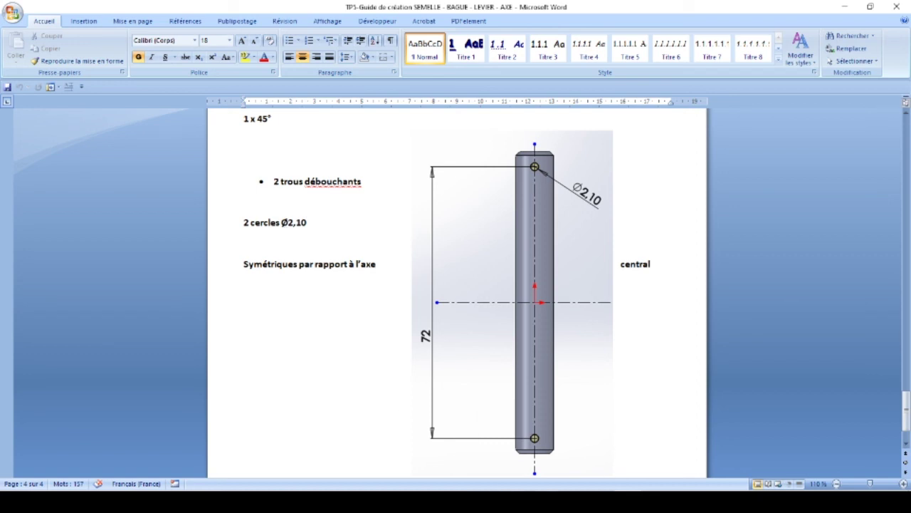
pyautogui.click(549, 441)
pyautogui.scroll(1, 366, 259)
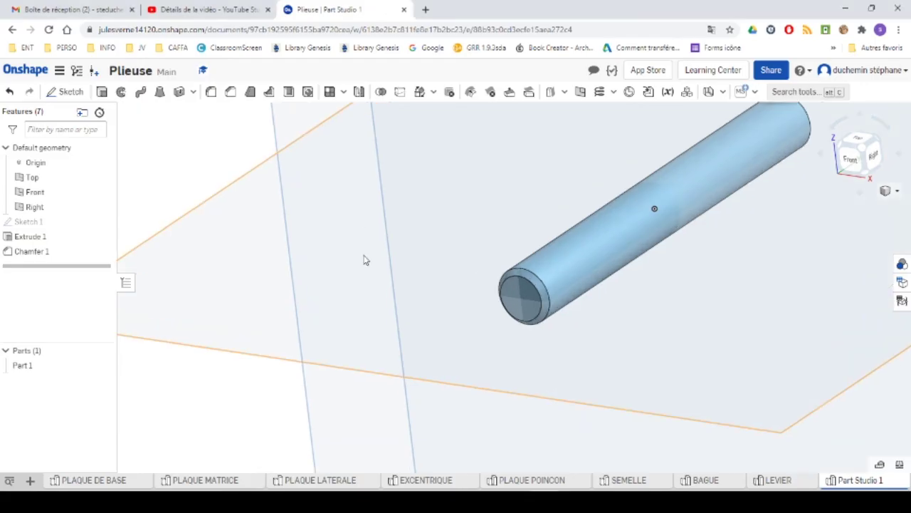
pyautogui.scroll(-4, 366, 258)
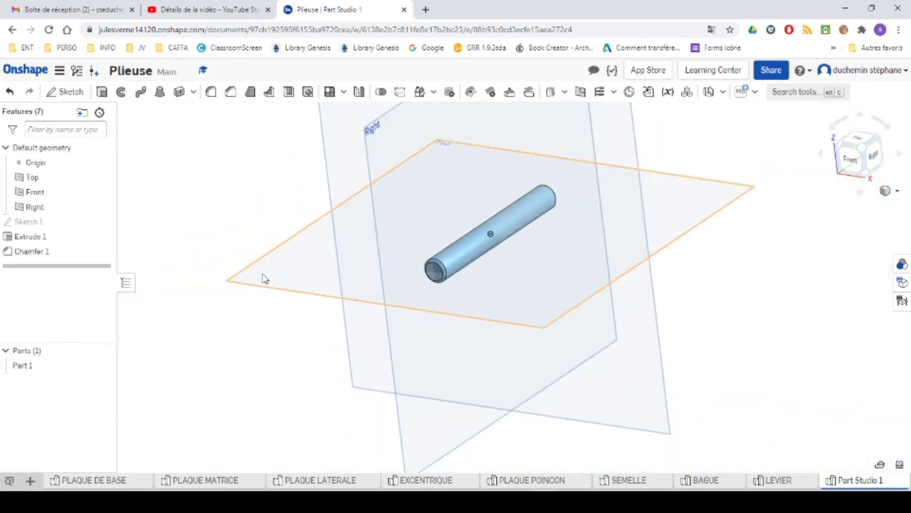
pyautogui.click(263, 279)
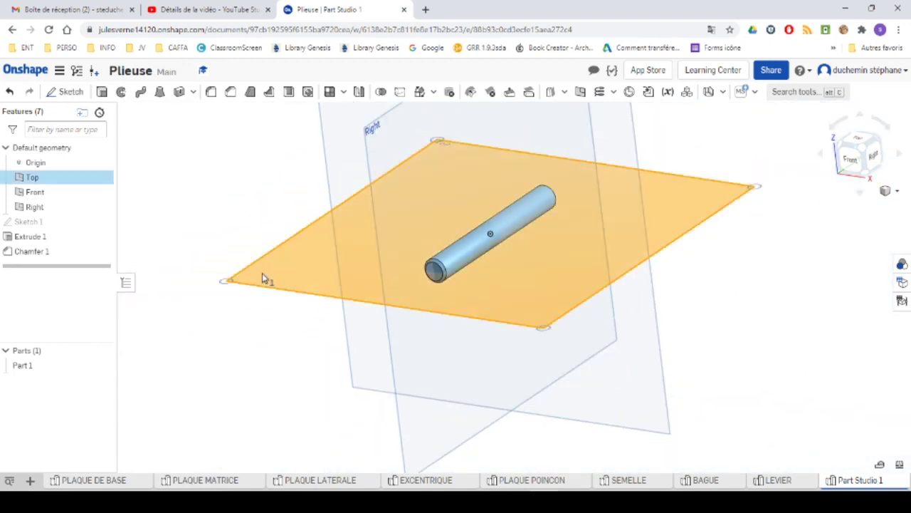
pyautogui.click(71, 93)
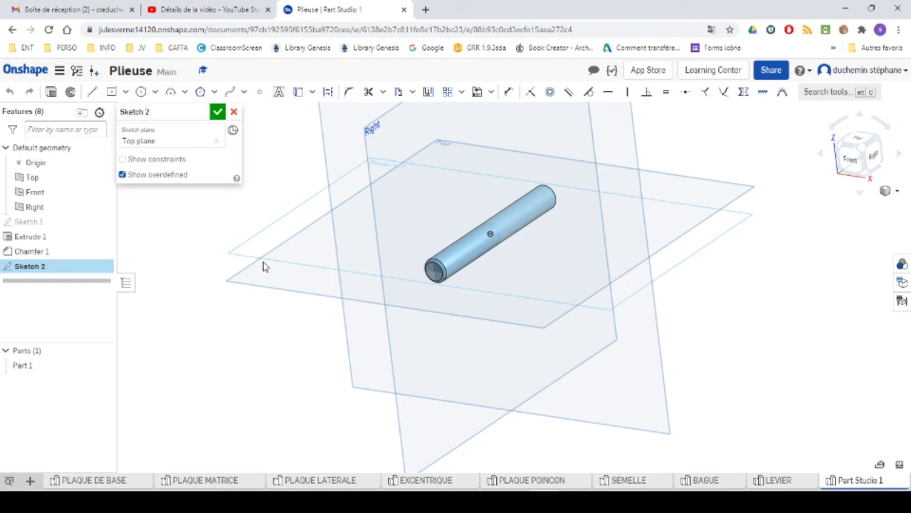
pyautogui.rightClick(269, 250)
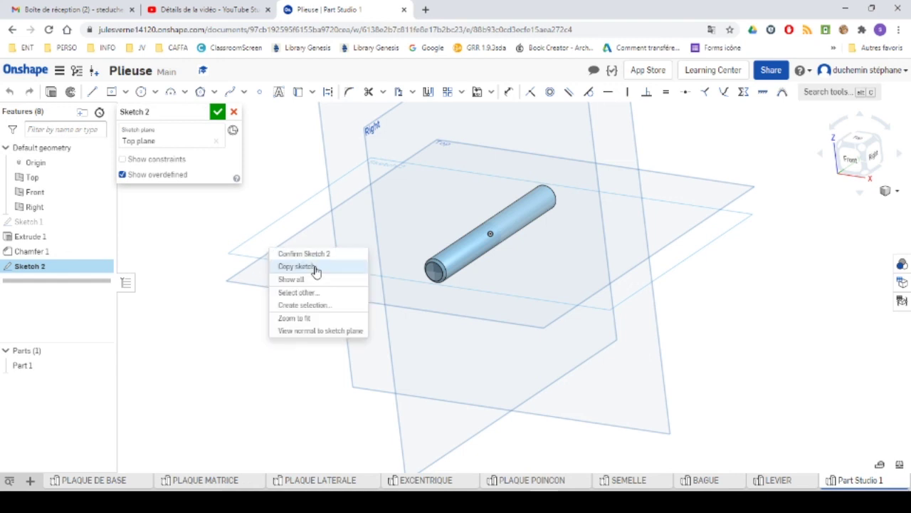
pyautogui.click(315, 332)
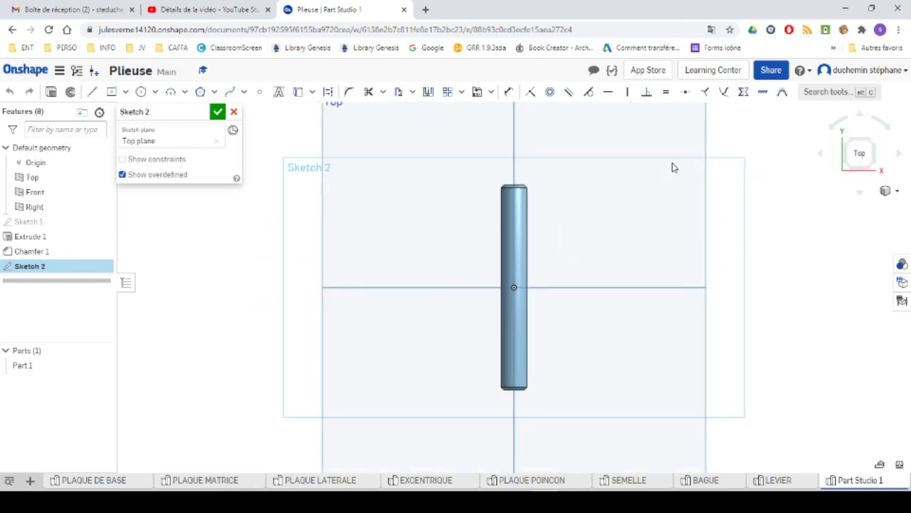
# Step: Place a sketch point on the shaft's centreline near its upper end and mirror it about the Front plane
pyautogui.click(259, 91)
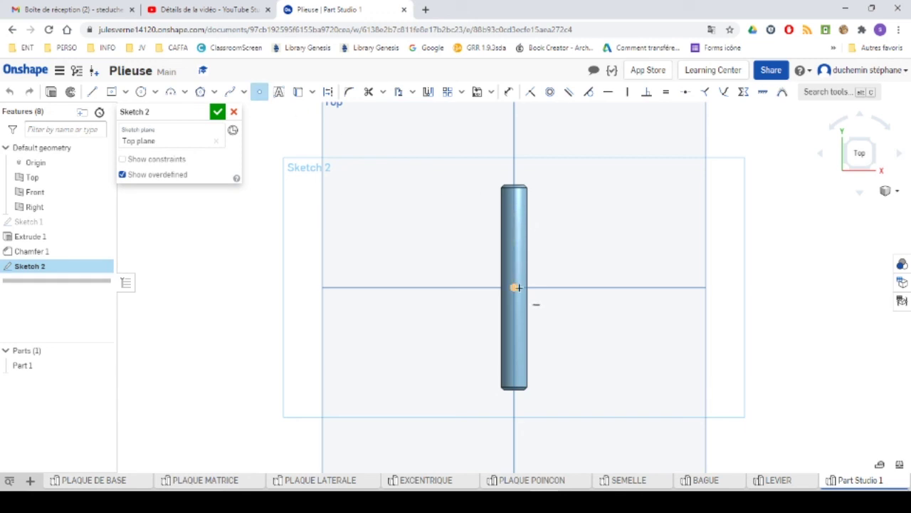
pyautogui.click(513, 208)
pyautogui.click(428, 92)
pyautogui.click(433, 287)
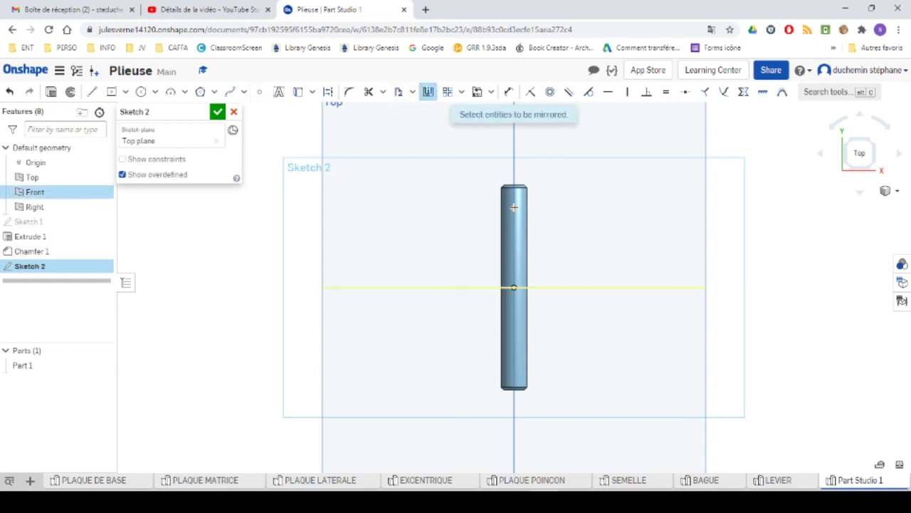
pyautogui.click(514, 208)
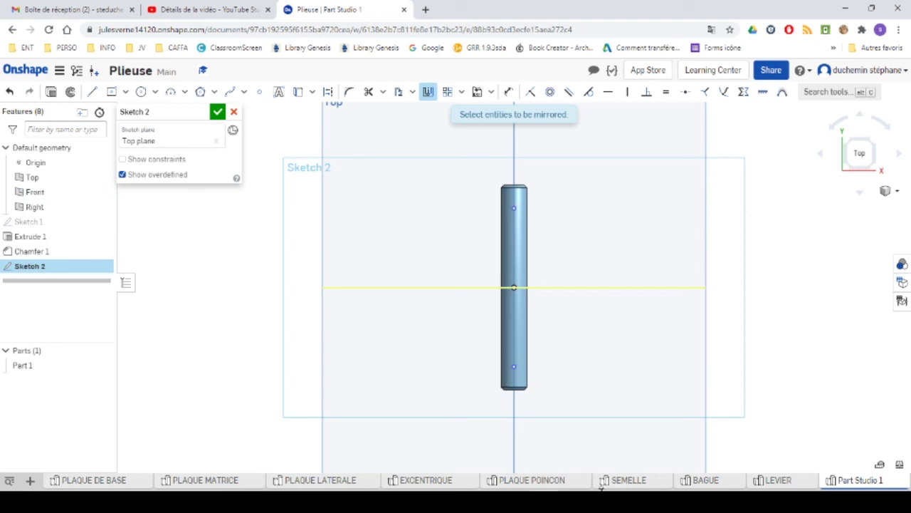
# Step: Check the hole spacing in the Word guide, dimension the distance between the two points as 72 mm and finish the sketch
pyautogui.hotkey('alt', 'Tab')
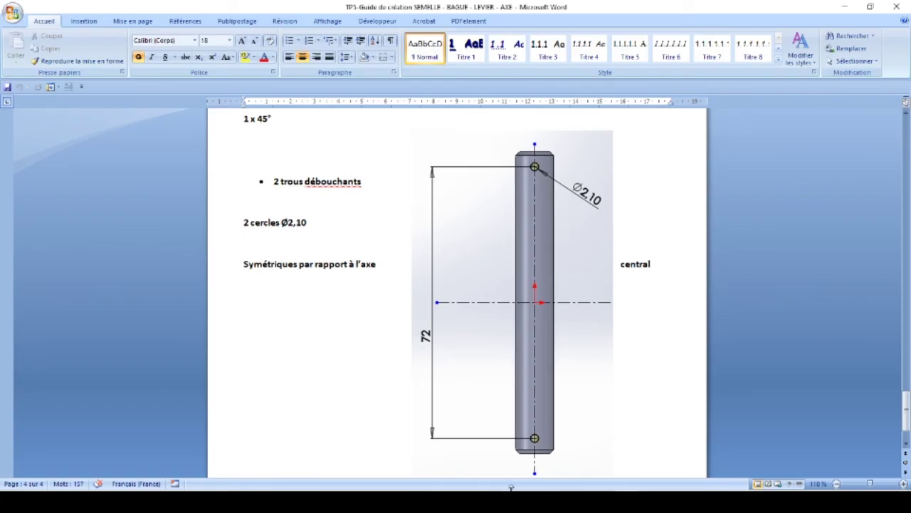
pyautogui.hotkey('alt', 'Tab')
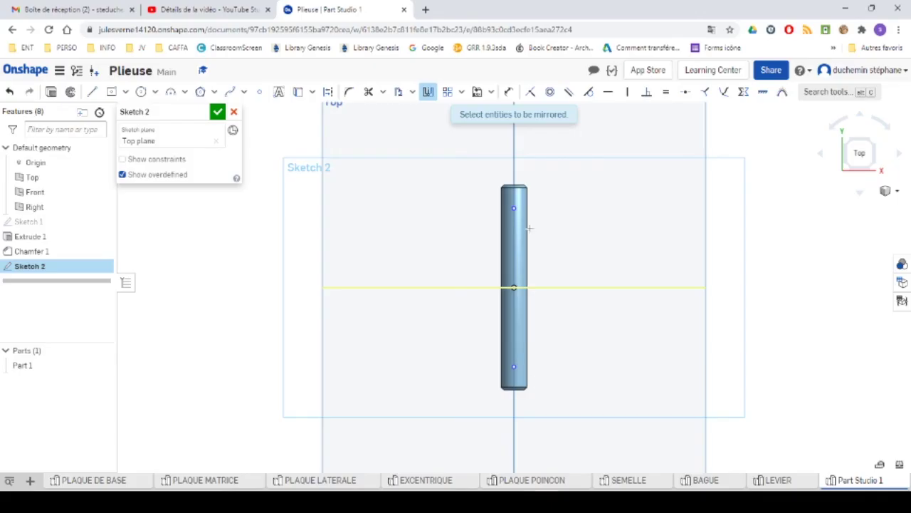
pyautogui.click(508, 92)
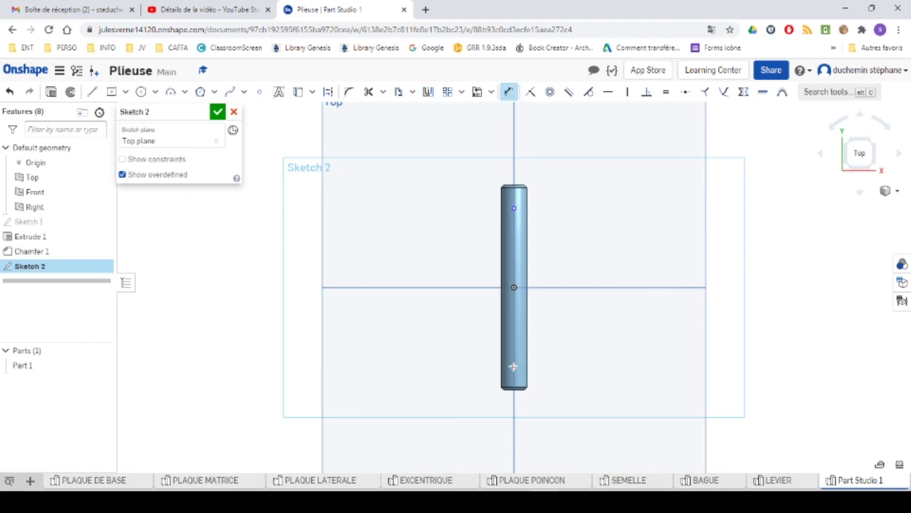
pyautogui.click(514, 213)
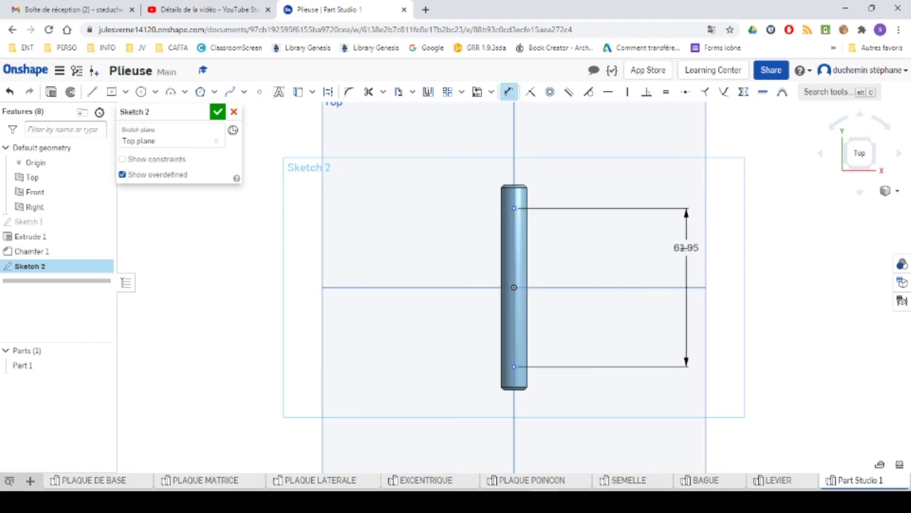
pyautogui.click(622, 249)
pyautogui.press('BackSpace')
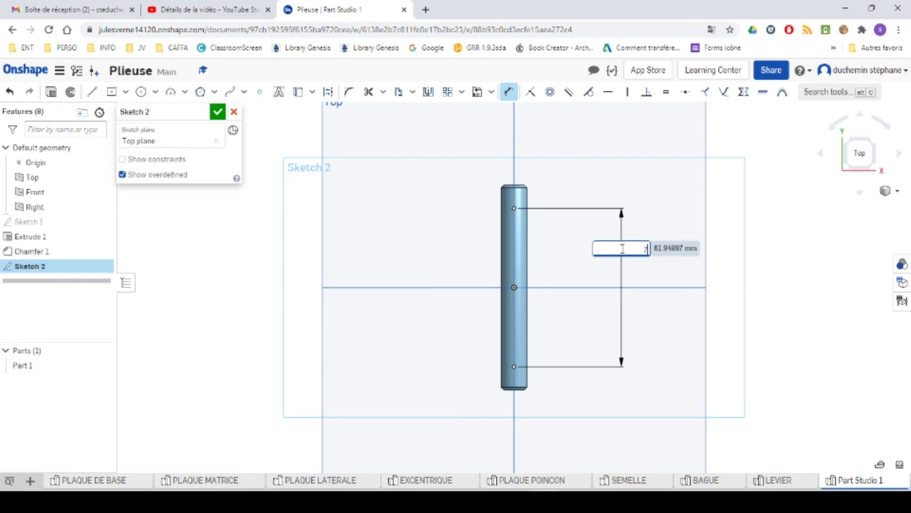
pyautogui.press('Return')
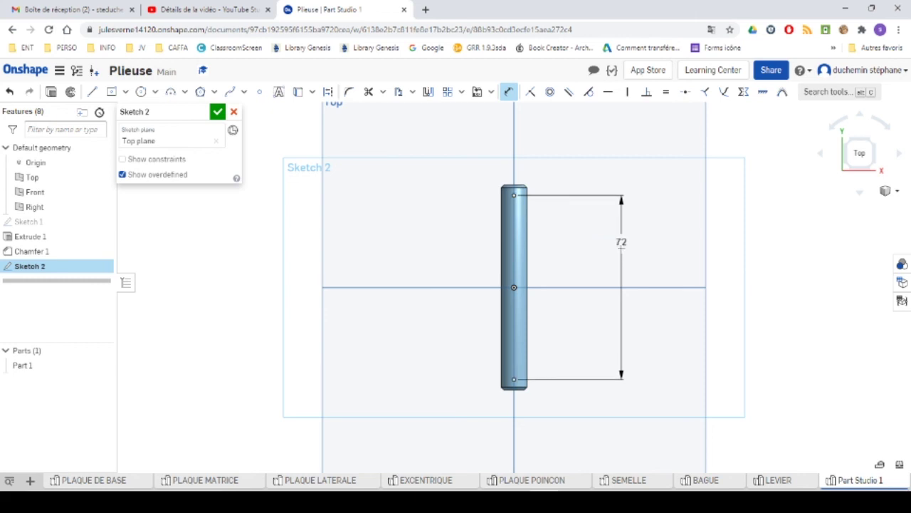
pyautogui.click(218, 112)
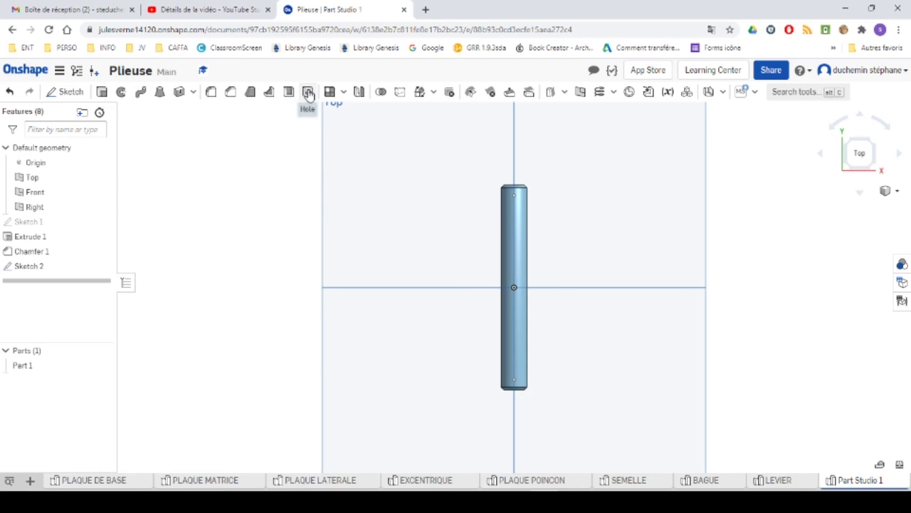
# Step: Set up a Hole feature as Simple and Through, with the Custom standard and a diameter of 2.1 mm
pyautogui.click(308, 93)
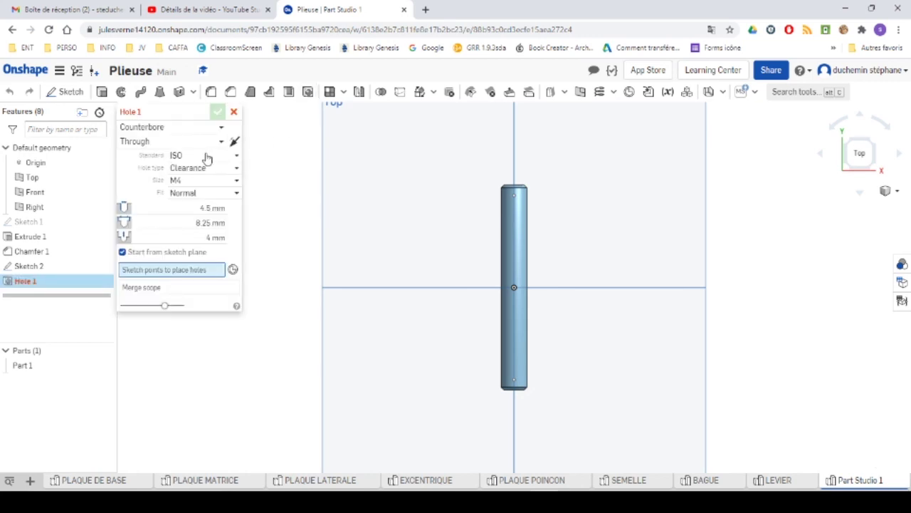
pyautogui.click(158, 126)
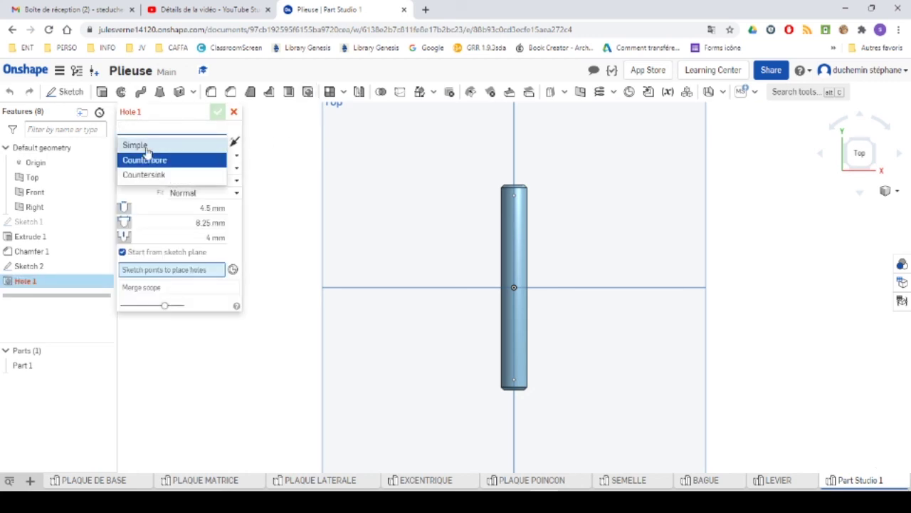
pyautogui.click(151, 146)
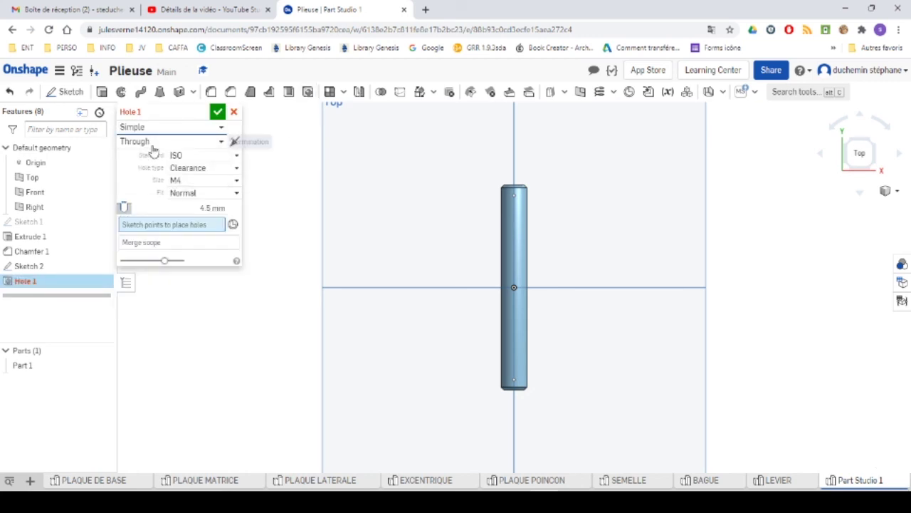
pyautogui.click(135, 142)
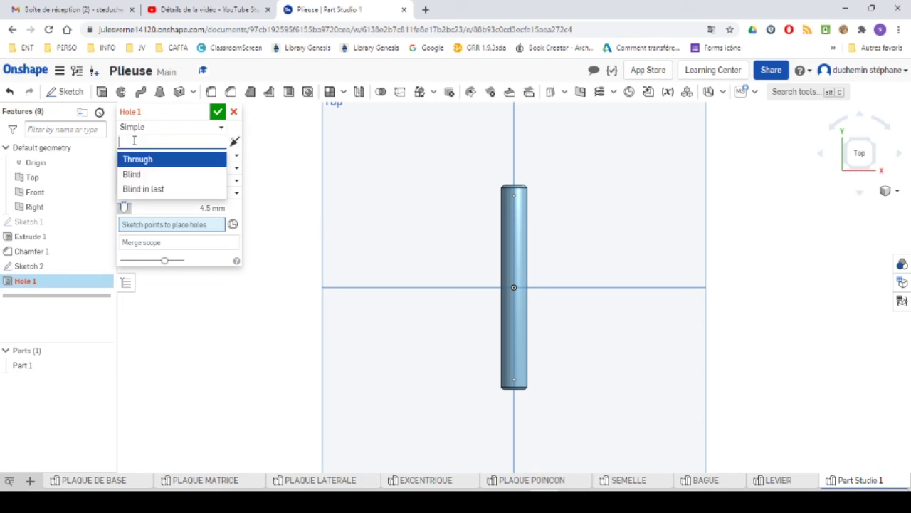
pyautogui.click(139, 158)
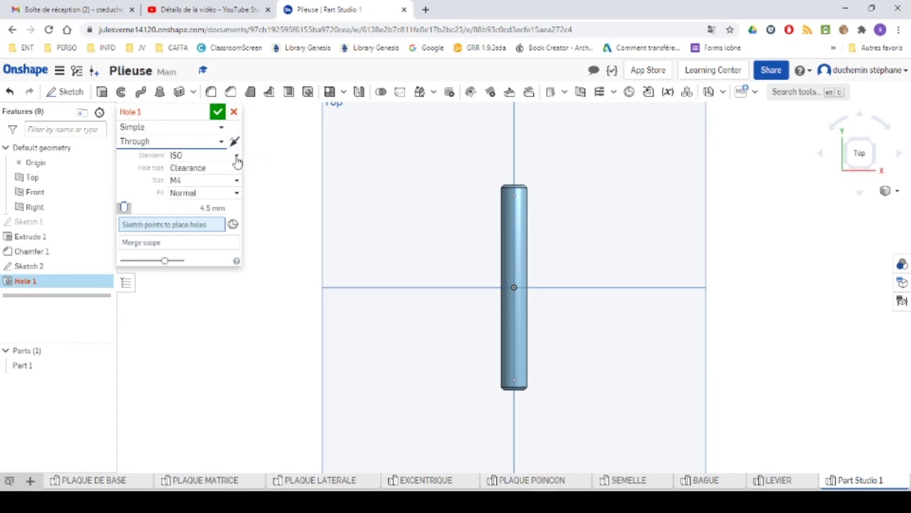
pyautogui.click(213, 129)
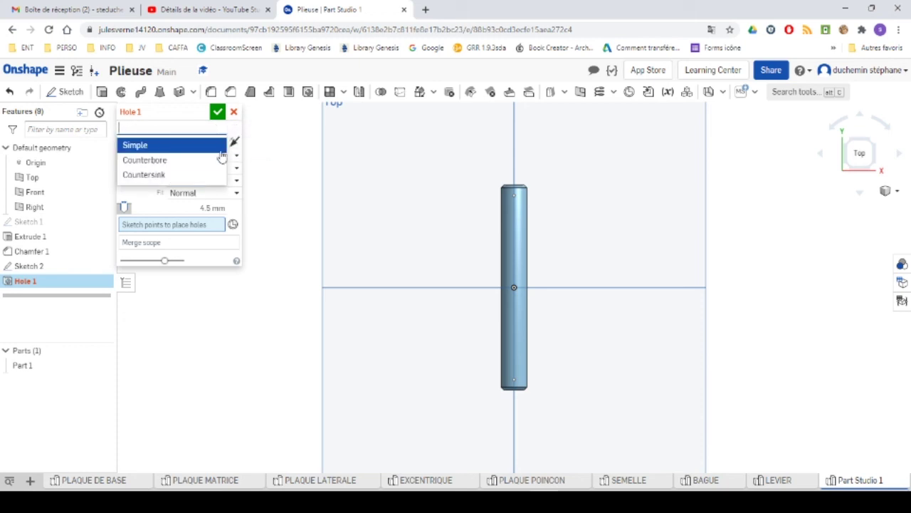
pyautogui.click(155, 146)
pyautogui.click(235, 158)
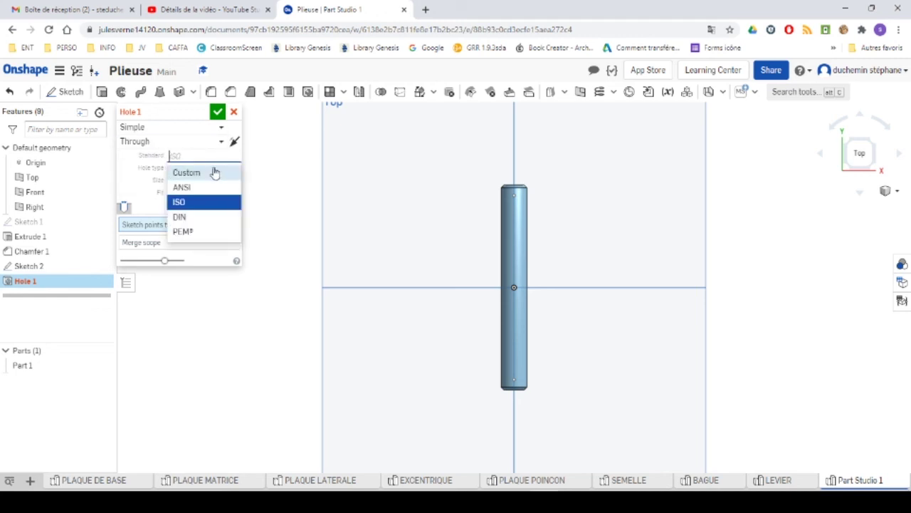
pyautogui.click(215, 173)
pyautogui.click(217, 169)
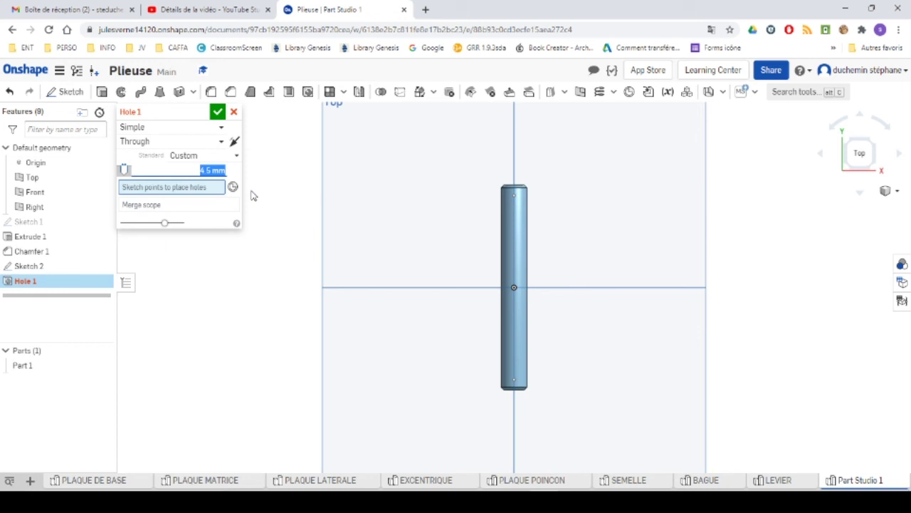
pyautogui.write('2')
pyautogui.write('.1')
# Step: Place the holes at both points of Sketch 2 with the shaft as merge scope, create them and inspect the result
pyautogui.click(107, 266)
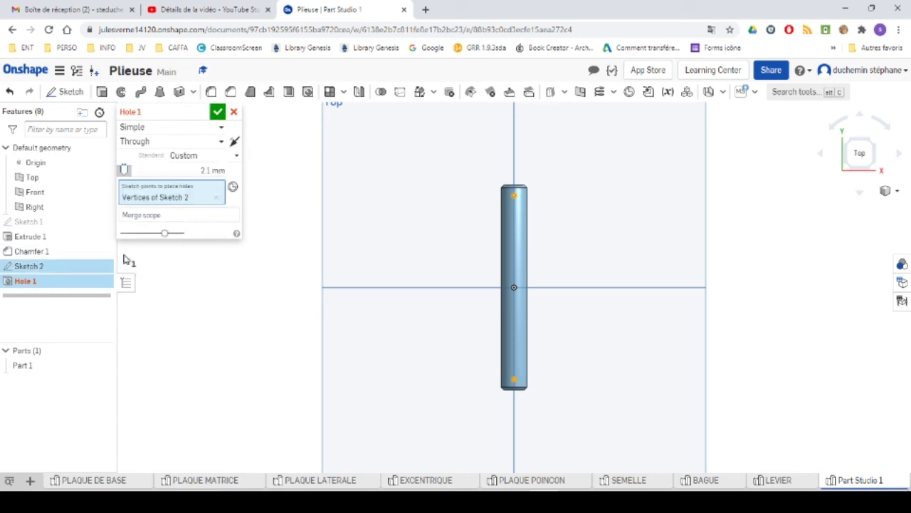
pyautogui.moveTo(149, 221)
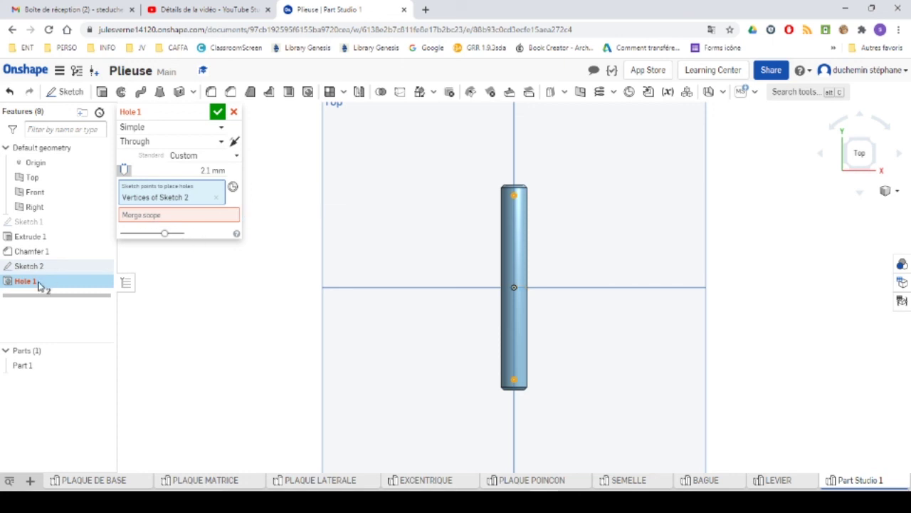
pyautogui.moveTo(35, 269)
pyautogui.mouseDown()
pyautogui.moveTo(430, 243)
pyautogui.moveTo(301, 220)
pyautogui.moveTo(140, 218)
pyautogui.mouseUp()
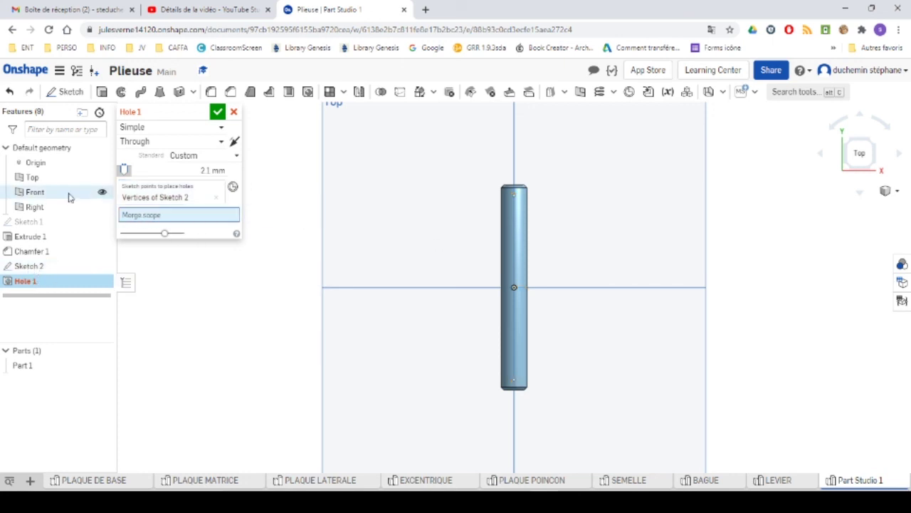
pyautogui.click(514, 250)
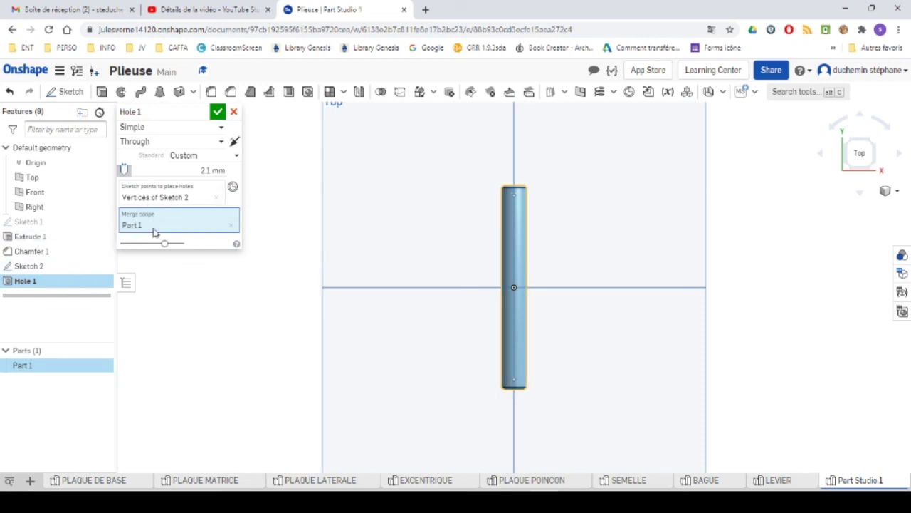
pyautogui.click(204, 144)
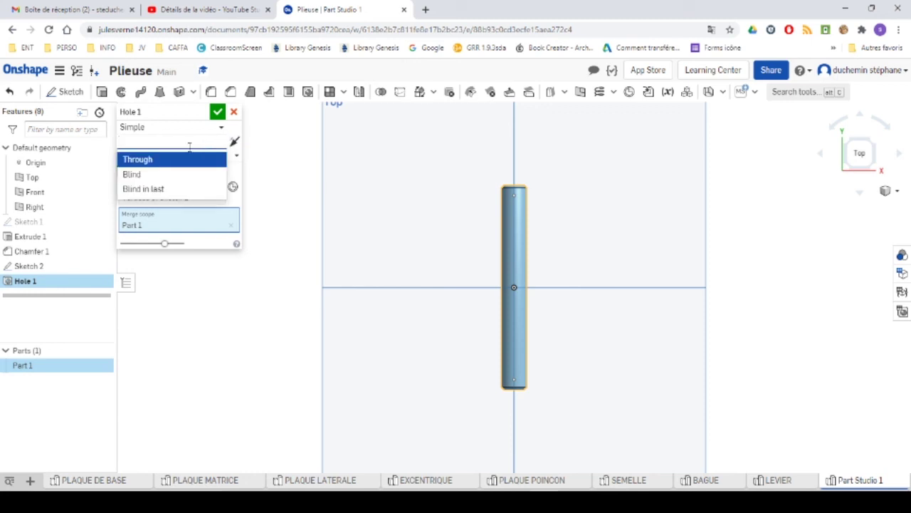
pyautogui.click(286, 175)
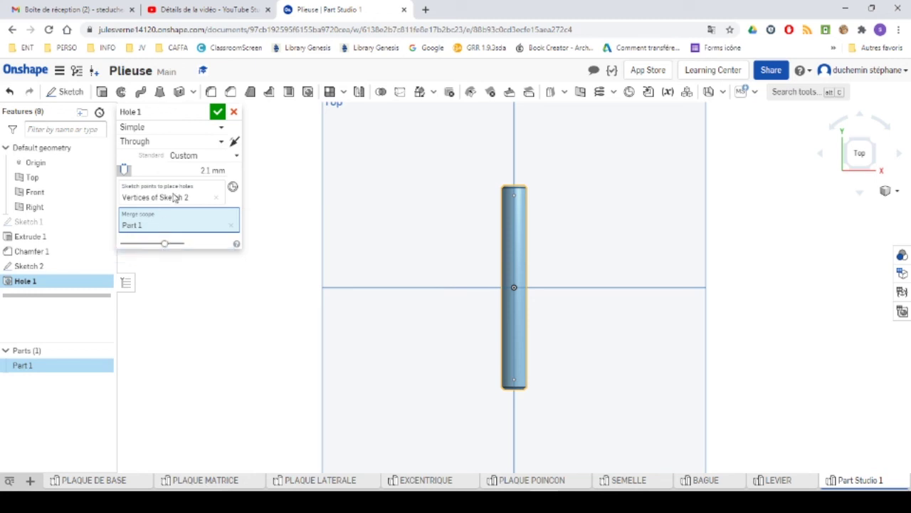
pyautogui.click(217, 113)
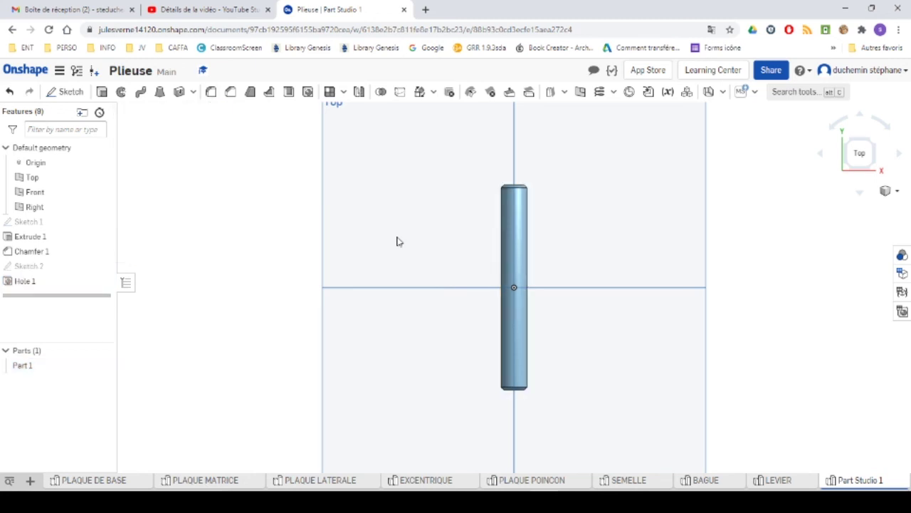
pyautogui.moveTo(605, 354)
pyautogui.mouseDown(button='right')
pyautogui.moveTo(458, 388)
pyautogui.moveTo(534, 374)
pyautogui.moveTo(579, 349)
pyautogui.moveTo(601, 365)
pyautogui.mouseUp(button='right')
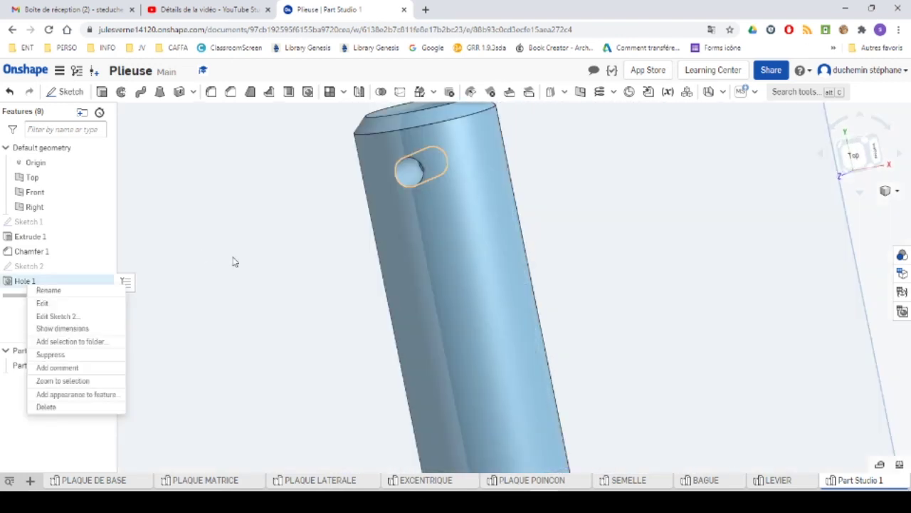
pyautogui.click(269, 258)
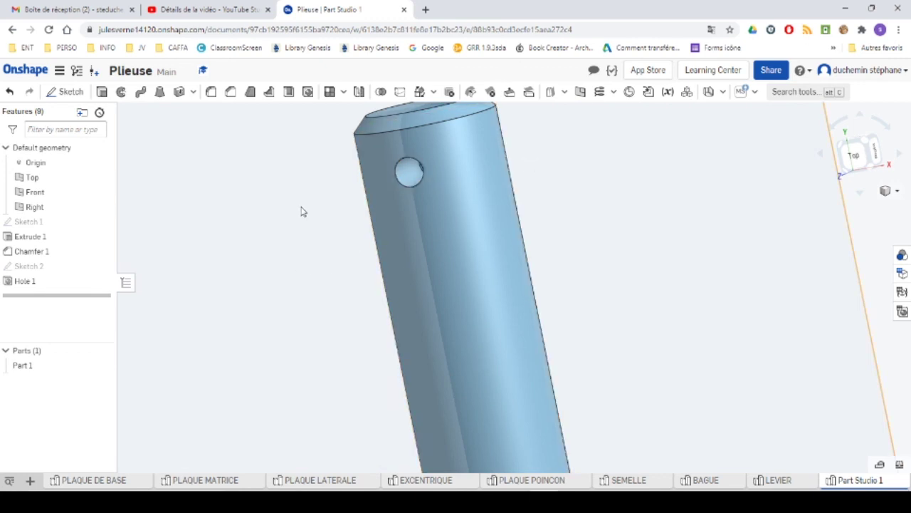
# Step: Start a Mirror feature for the shaft and choose the Top plane as the mirror plane
pyautogui.moveTo(301, 210); pyautogui.dragTo(437, 179, button='right')
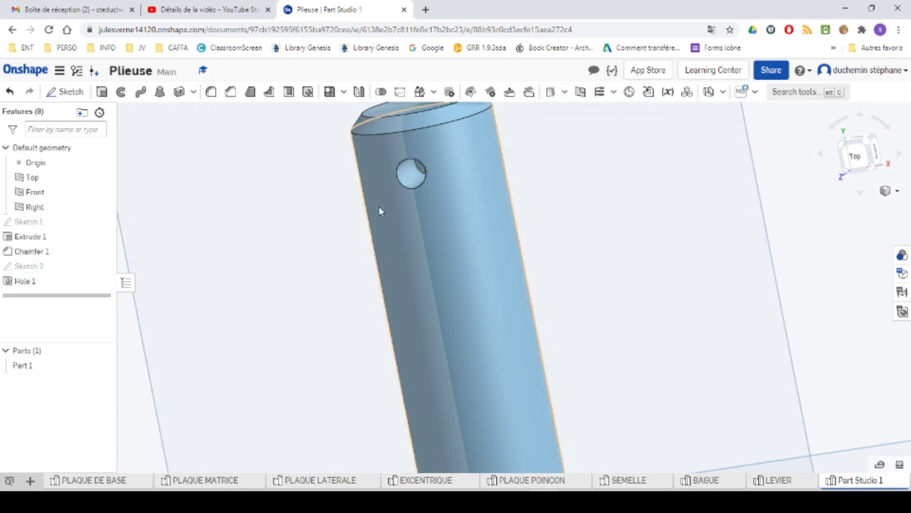
pyautogui.scroll(-1, 418, 199)
pyautogui.scroll(5, 419, 195)
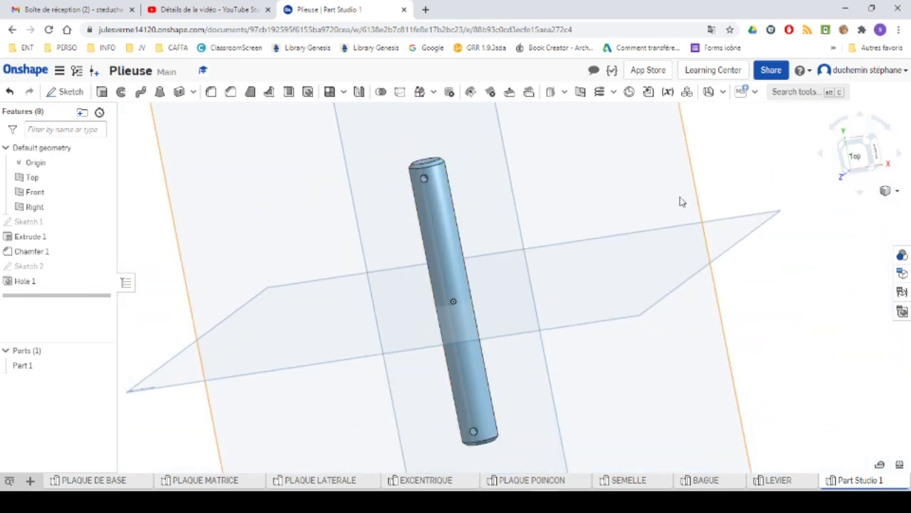
pyautogui.moveTo(748, 181); pyautogui.dragTo(719, 188, button='right')
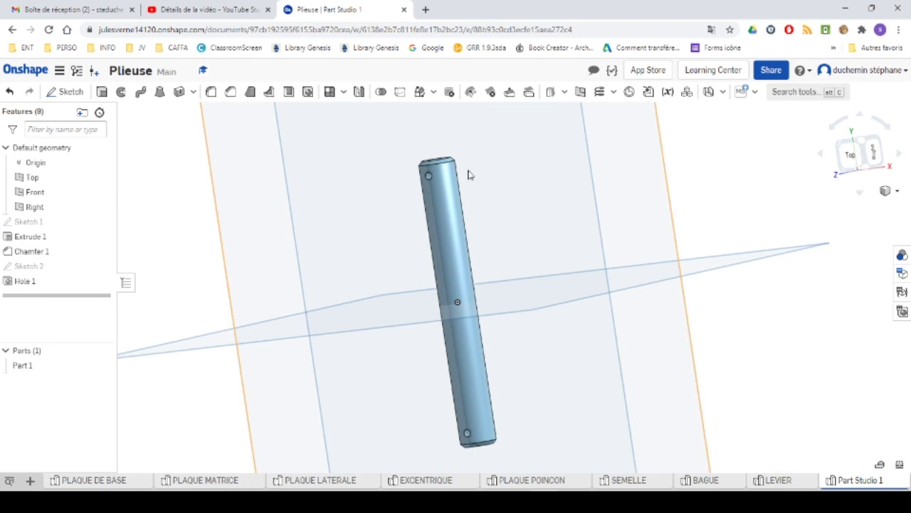
pyautogui.click(359, 93)
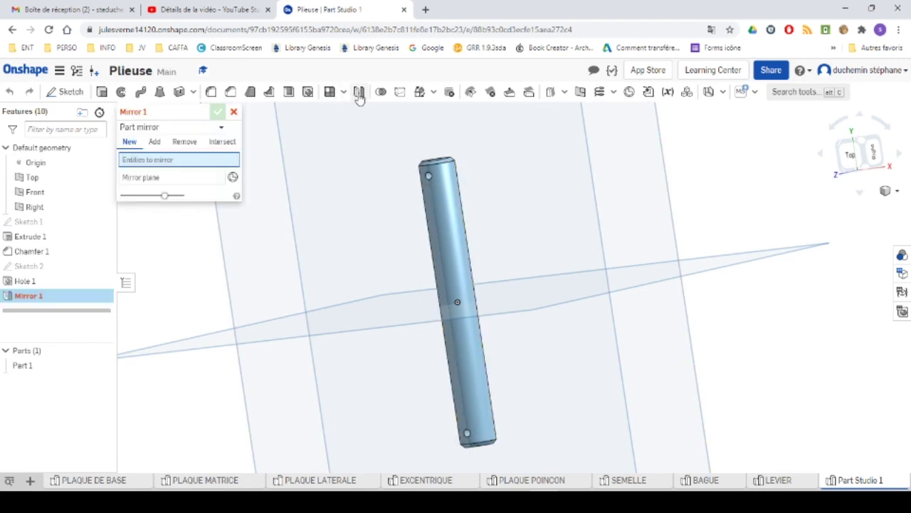
pyautogui.scroll(3, 606, 271)
pyautogui.scroll(-5, 619, 268)
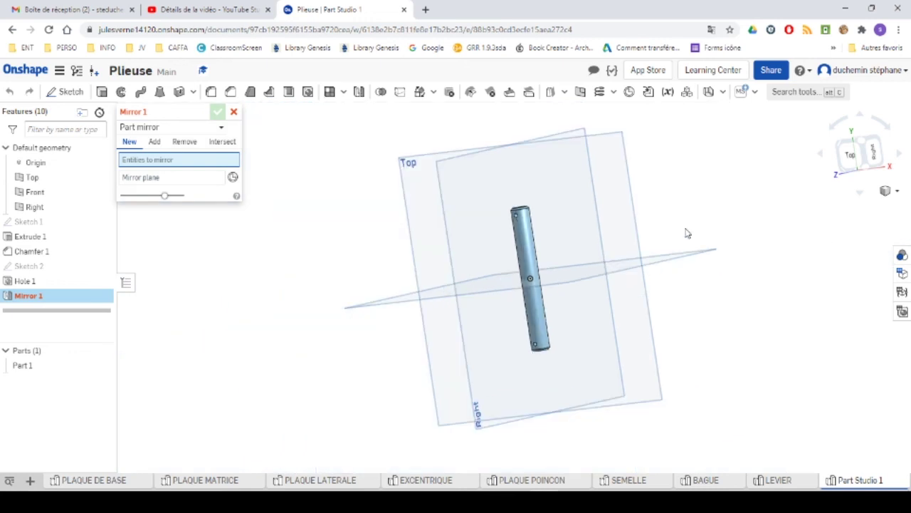
pyautogui.moveTo(687, 233)
pyautogui.mouseDown(button='right')
pyautogui.moveTo(682, 264)
pyautogui.moveTo(692, 241)
pyautogui.mouseUp(button='right')
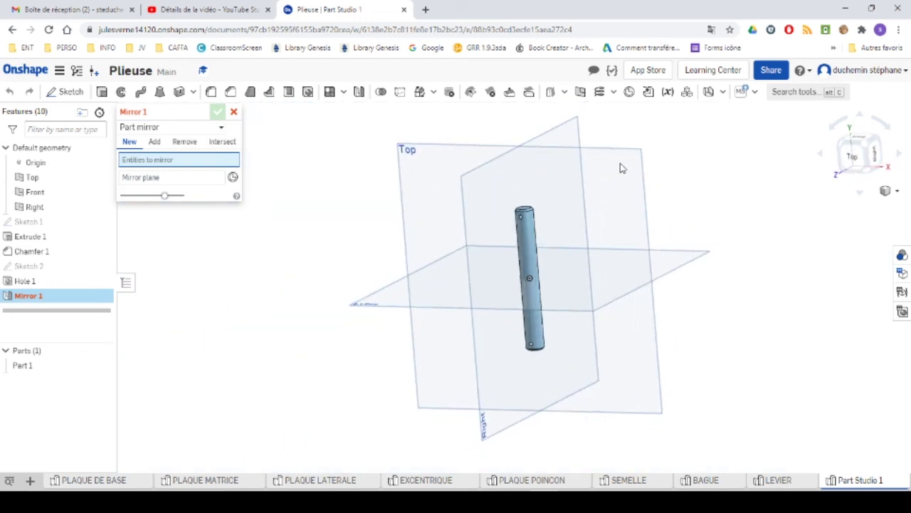
pyautogui.click(152, 182)
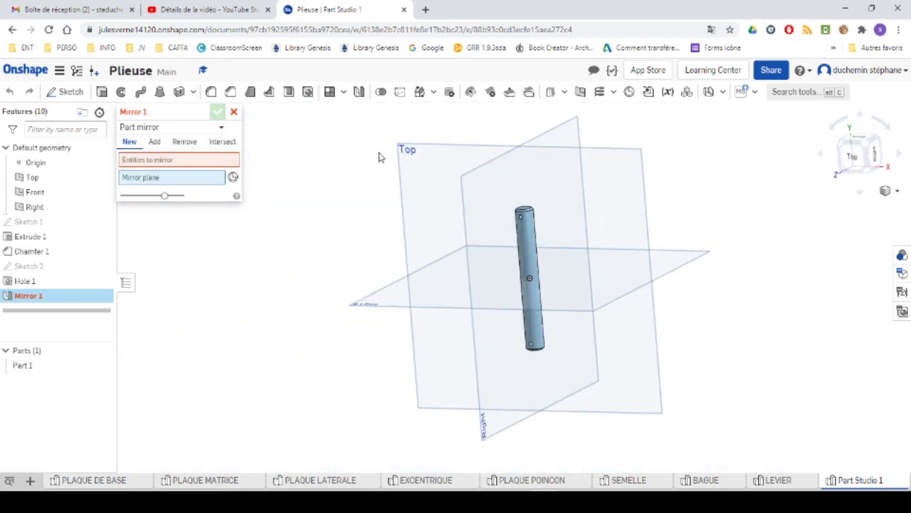
pyautogui.click(408, 154)
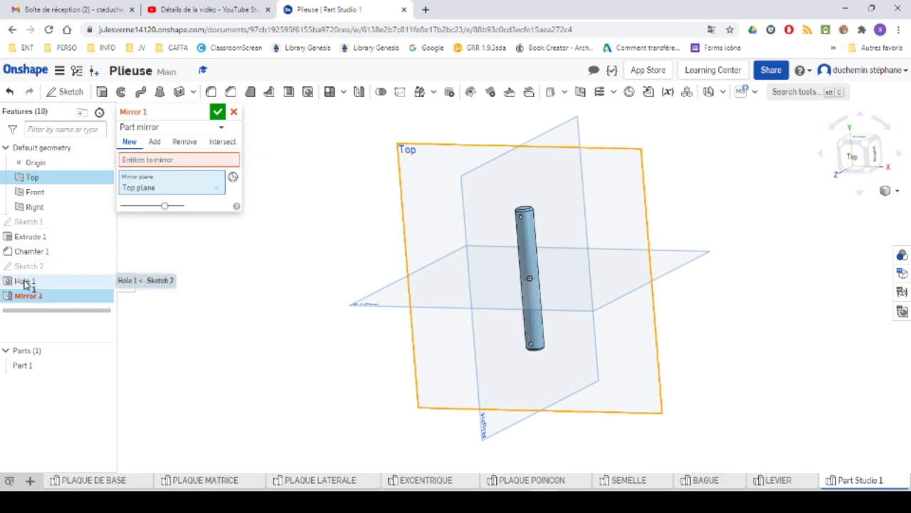
# Step: Change the mirror type to Feature mirror, select Hole 1 as the feature to mirror, check the preview and create the mirror
pyautogui.click(135, 161)
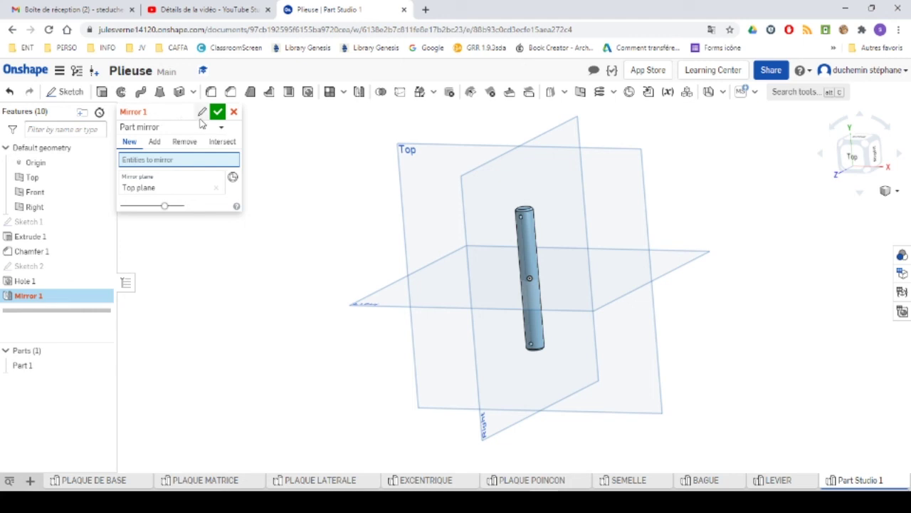
pyautogui.click(221, 128)
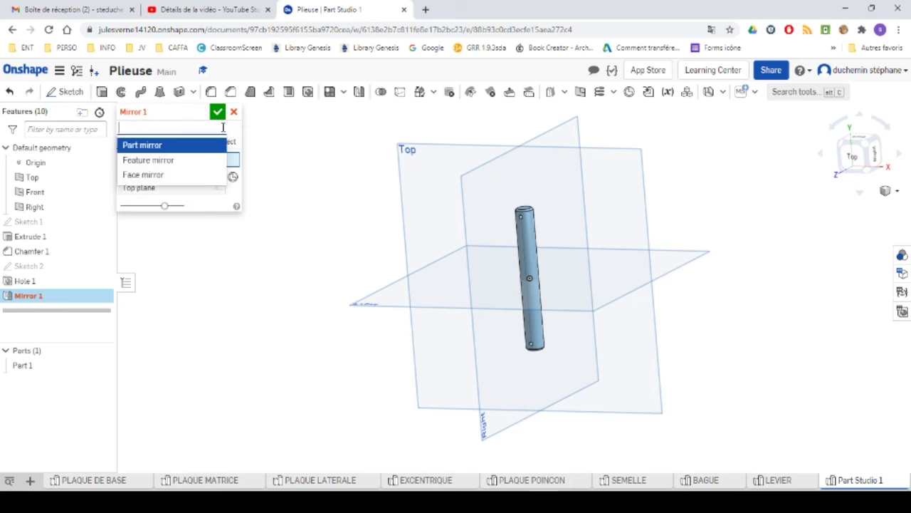
pyautogui.click(163, 161)
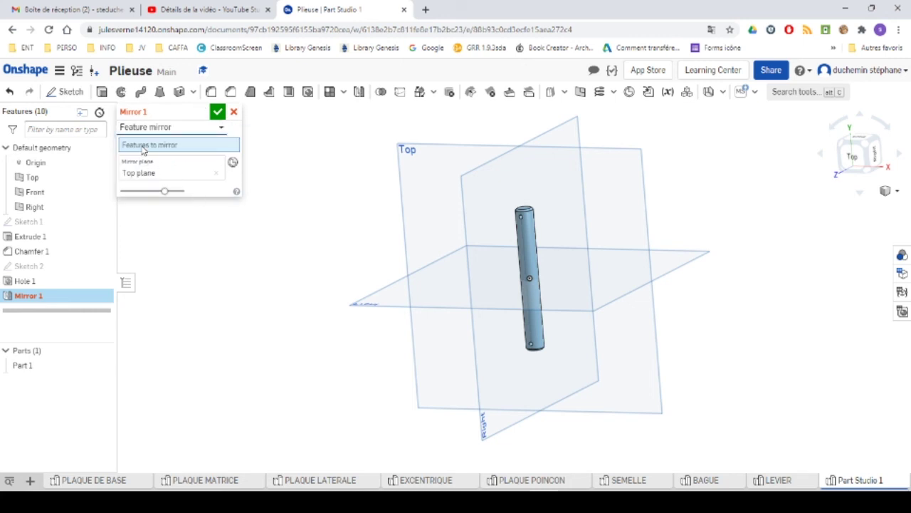
pyautogui.click(50, 282)
pyautogui.moveTo(689, 214); pyautogui.dragTo(603, 271, button='right')
pyautogui.scroll(-2, 548, 269)
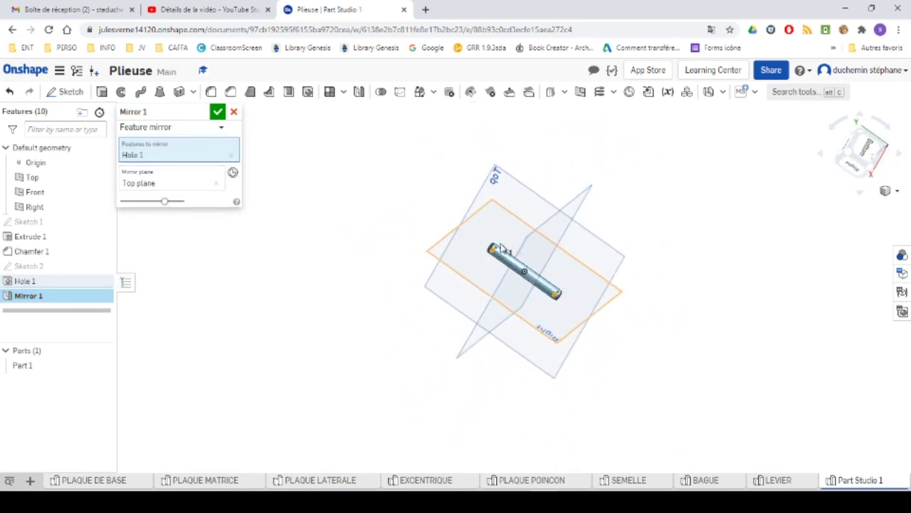
pyautogui.scroll(3, 545, 258)
pyautogui.scroll(3, 440, 262)
pyautogui.scroll(2, 434, 284)
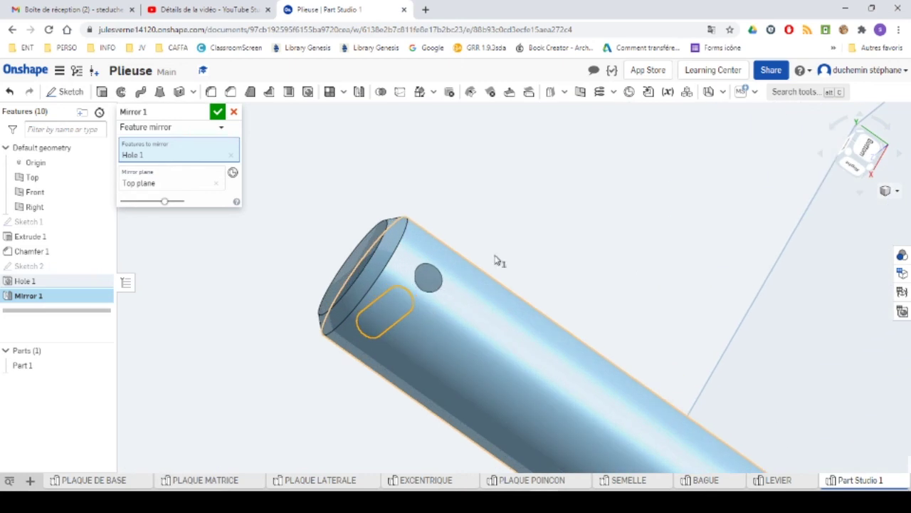
pyautogui.moveTo(497, 260); pyautogui.dragTo(270, 125, button='right')
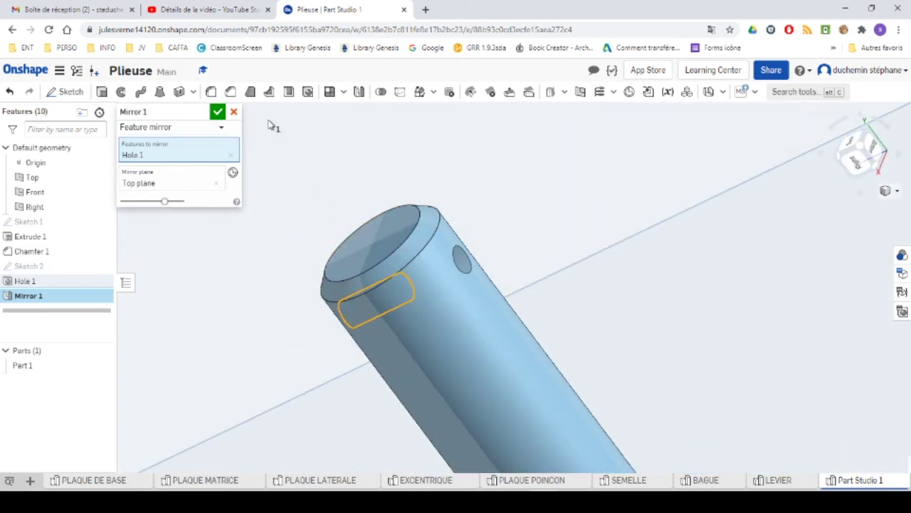
pyautogui.click(217, 112)
pyautogui.moveTo(437, 299); pyautogui.dragTo(491, 281, button='right')
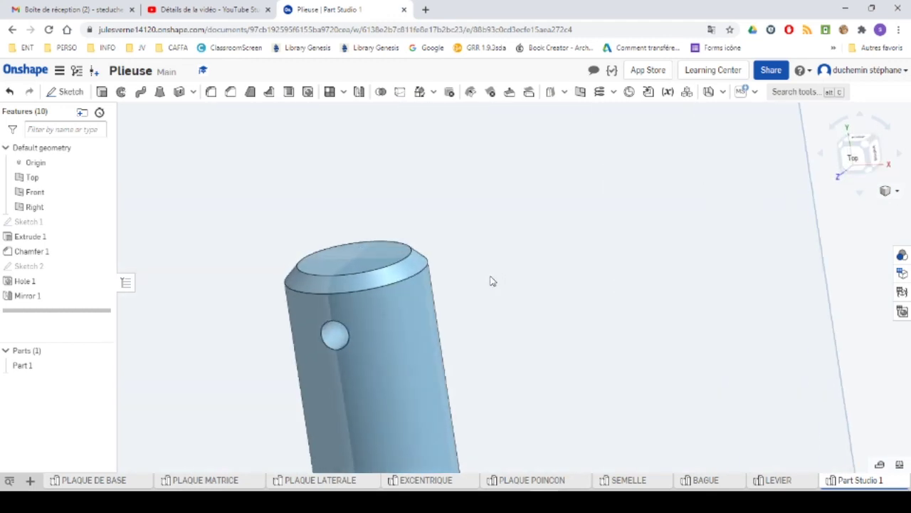
# Step: Hide the origin and the Top, Front and Right planes so that only the shaft is displayed
pyautogui.scroll(-10, 491, 281)
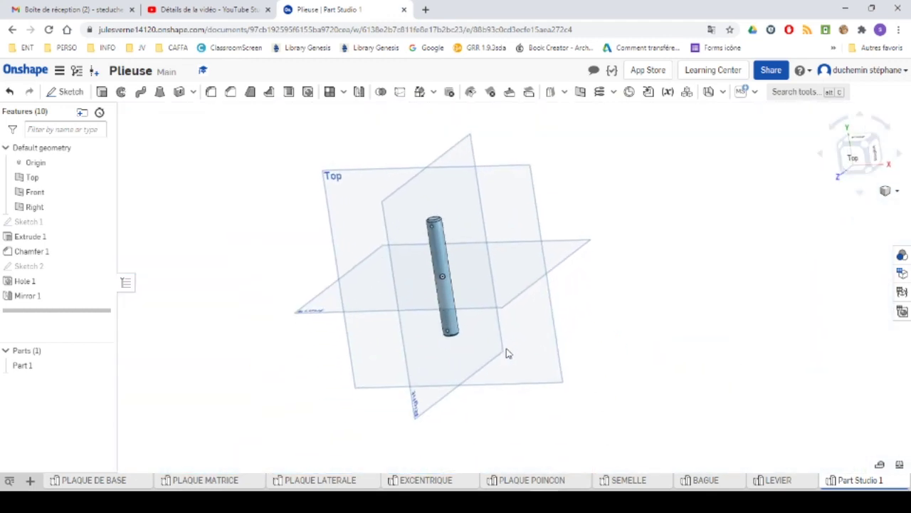
pyautogui.moveTo(507, 354); pyautogui.dragTo(505, 325, button='middle')
pyautogui.scroll(3, 384, 246)
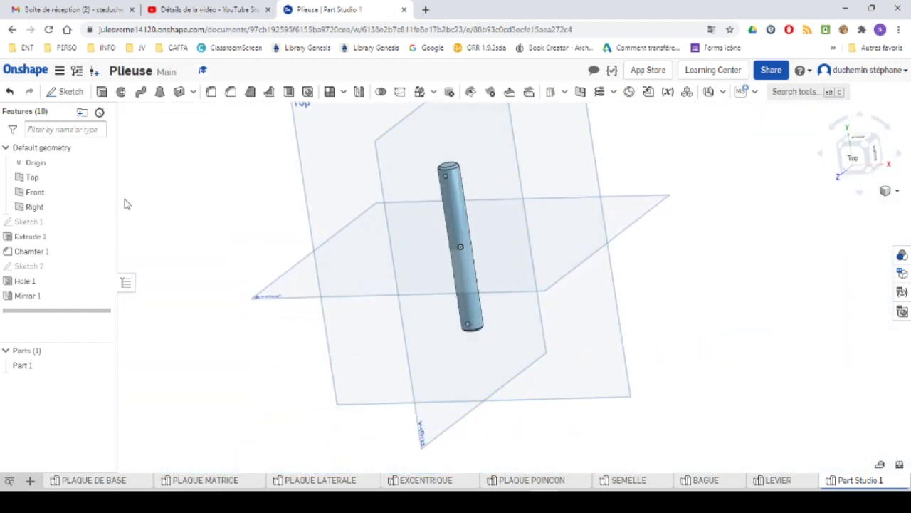
pyautogui.click(102, 162)
pyautogui.click(102, 177)
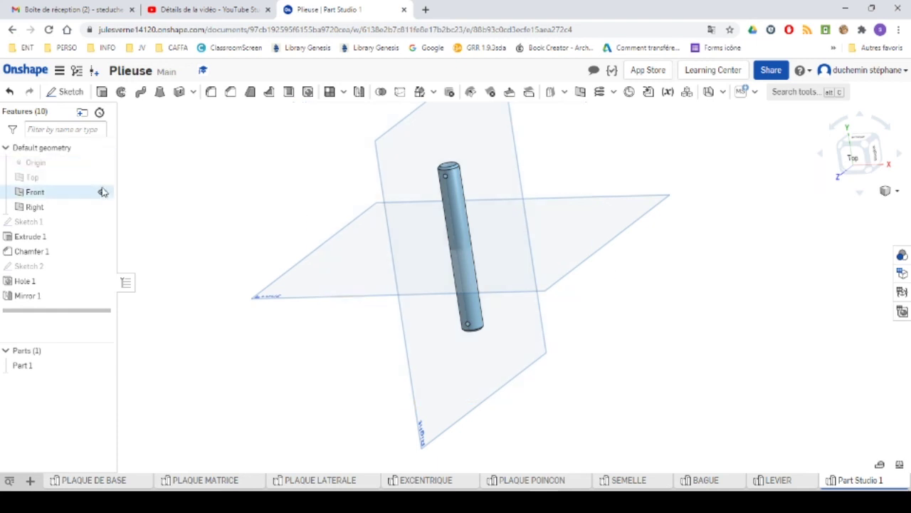
pyautogui.click(103, 192)
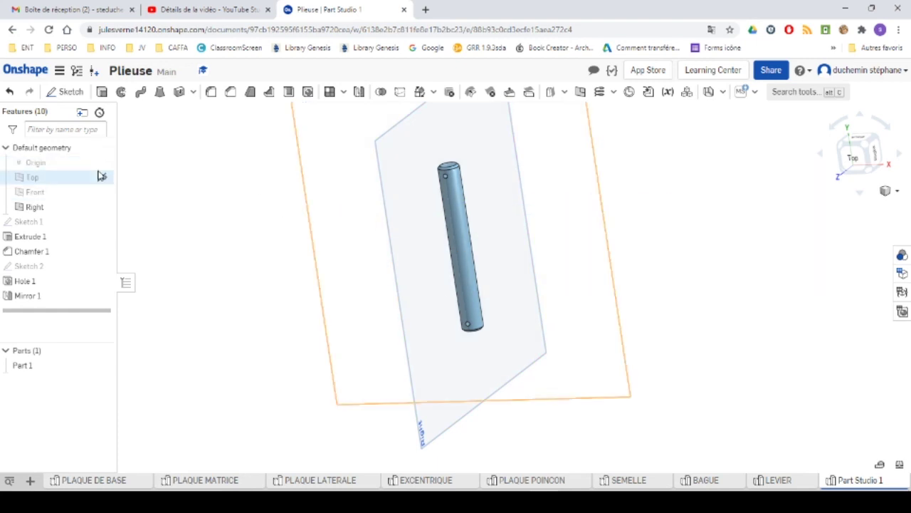
pyautogui.click(103, 206)
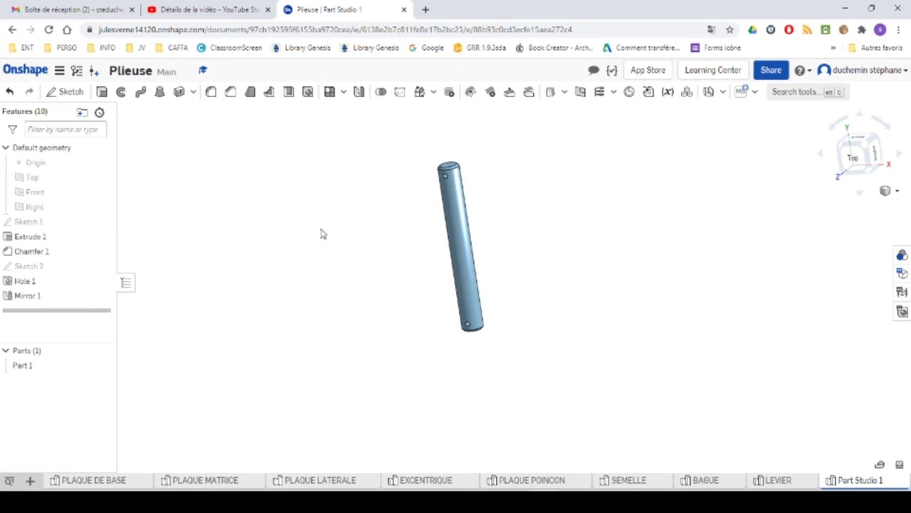
pyautogui.scroll(3, 480, 185)
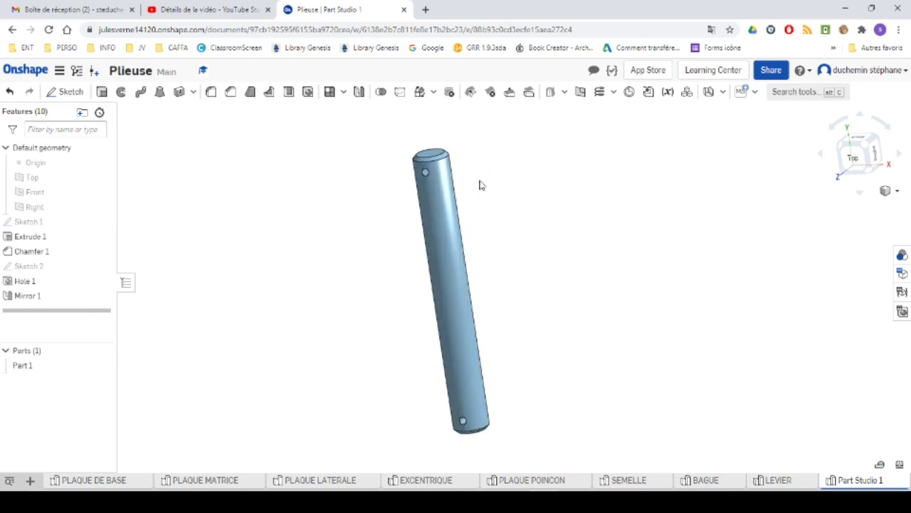
# Step: Open the name of the shaft's Part Studio for editing
pyautogui.rightClick(842, 483)
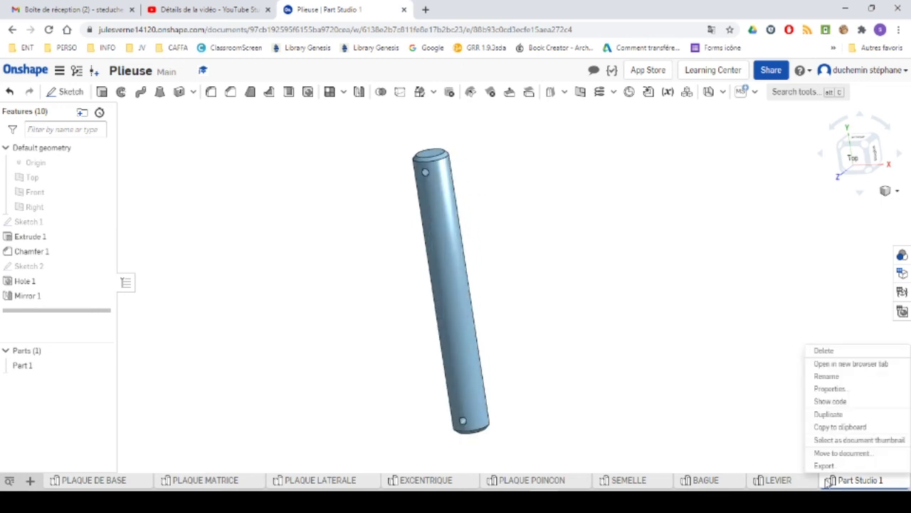
pyautogui.click(828, 377)
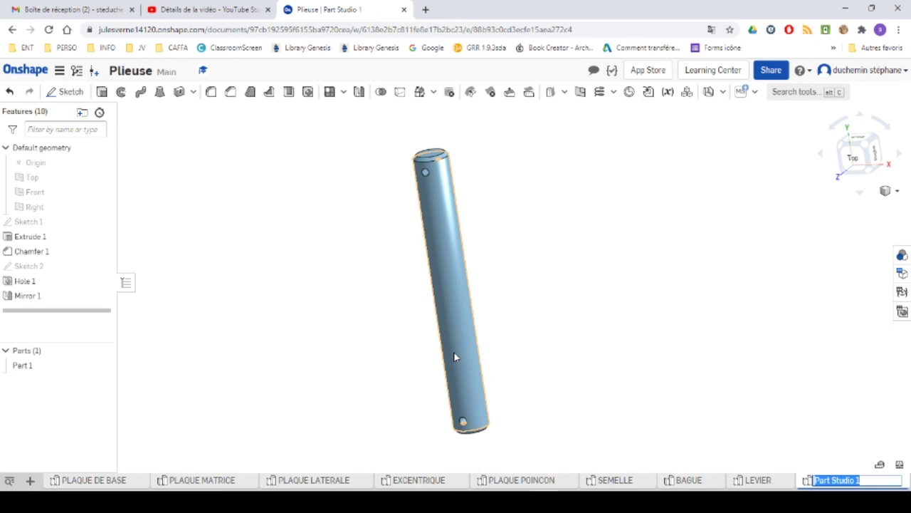